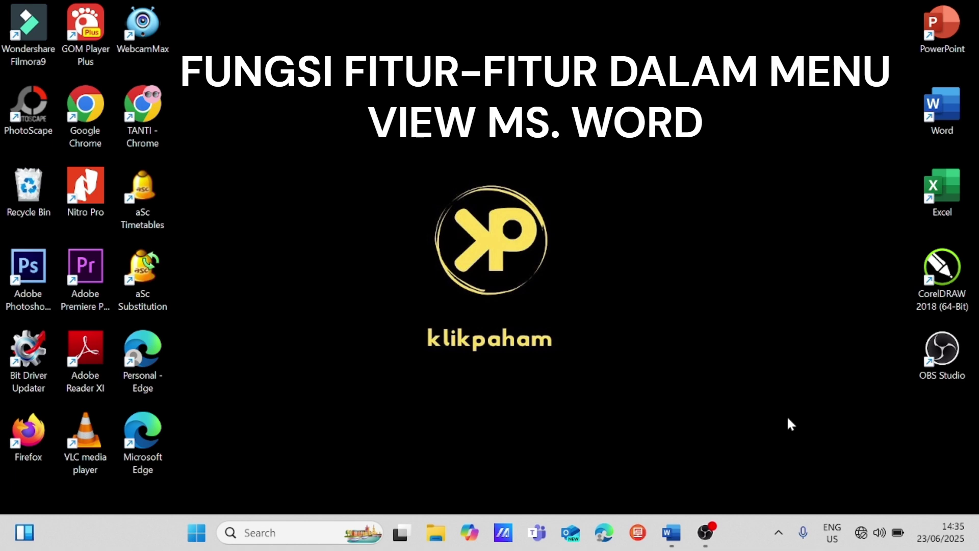
# Switch to the open Word document, display it in Read Mode, and page through to its end and back
pyautogui.click(670, 531)
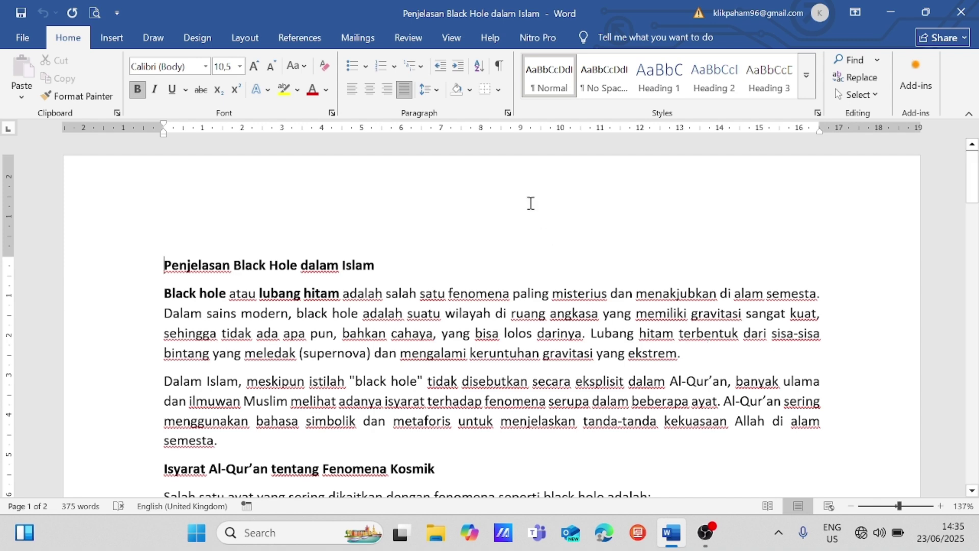
pyautogui.click(452, 38)
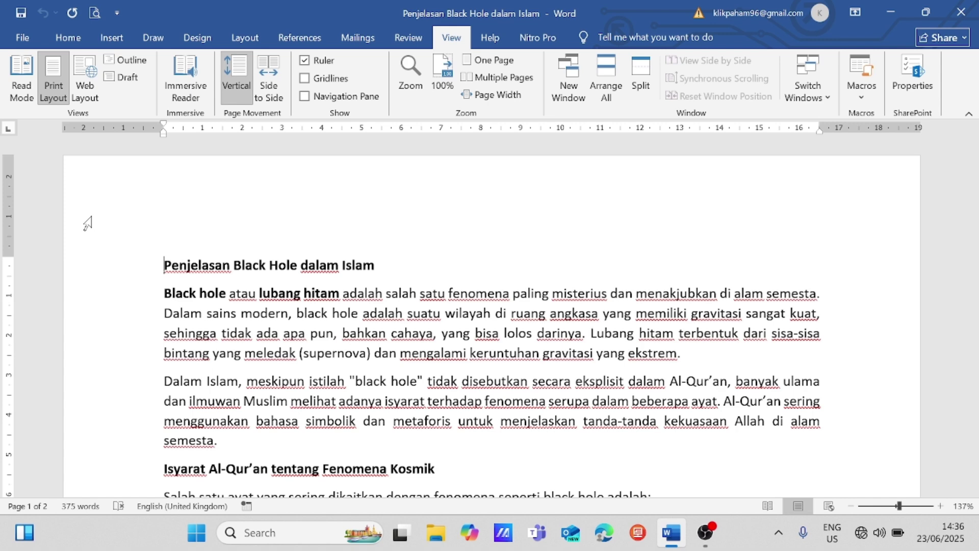
pyautogui.click(17, 69)
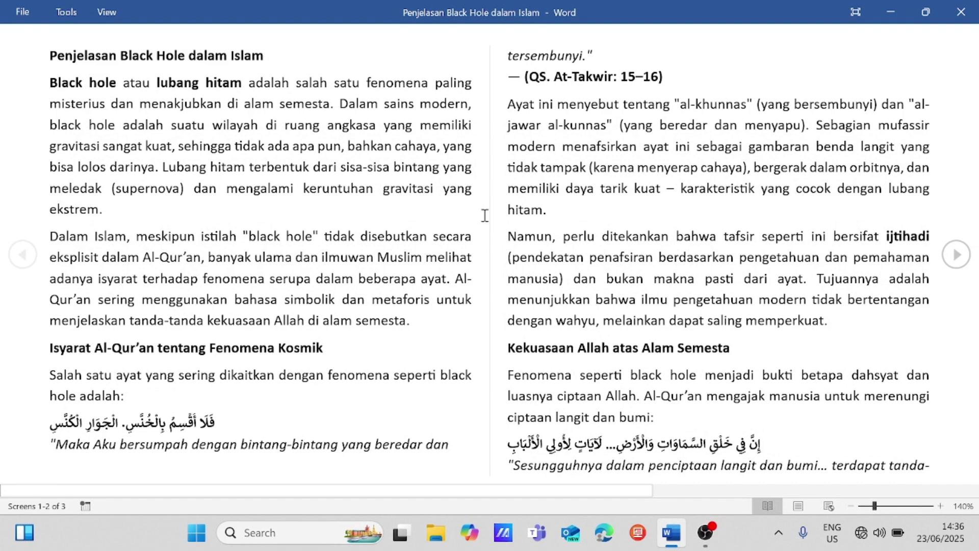
pyautogui.click(954, 256)
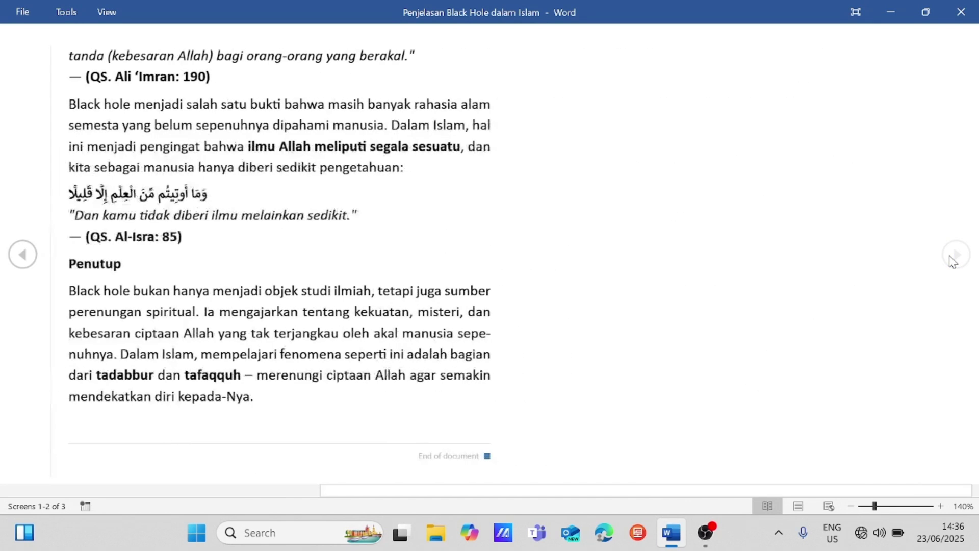
pyautogui.click(22, 254)
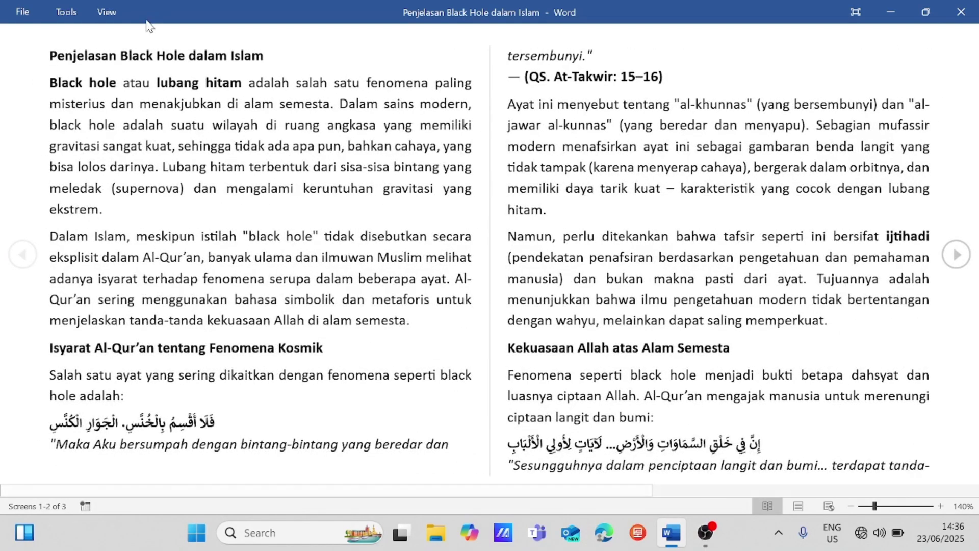
# Try the Wide column width for the document in Read Mode
pyautogui.click(76, 19)
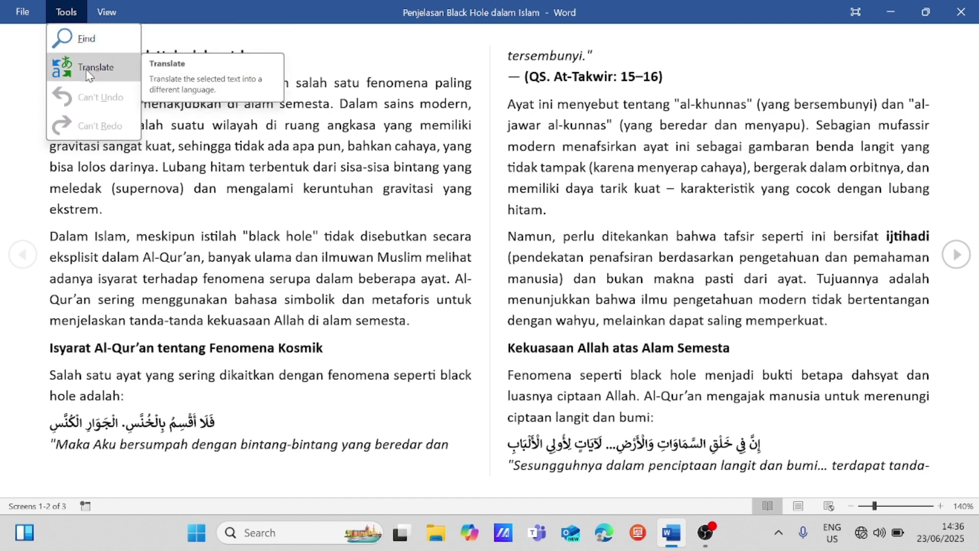
pyautogui.click(107, 12)
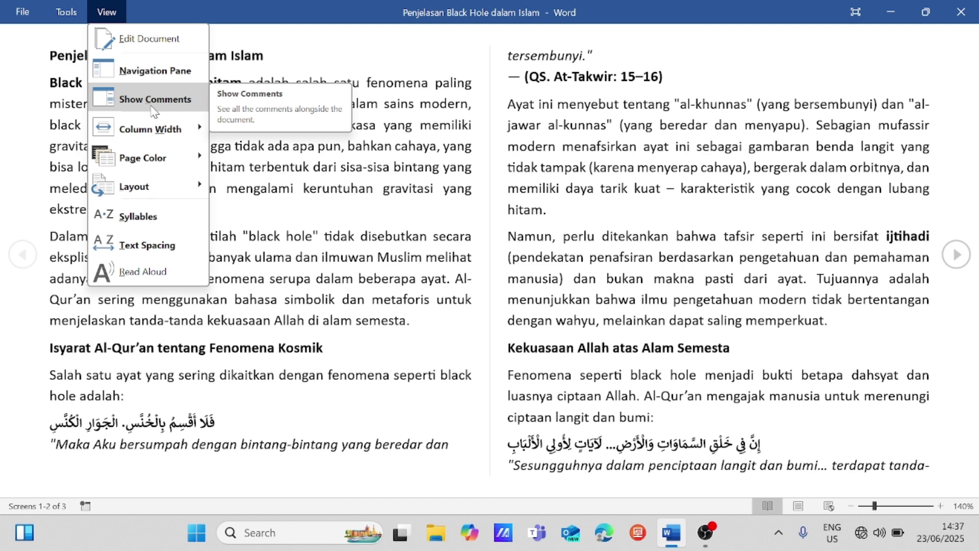
pyautogui.moveTo(153, 134)
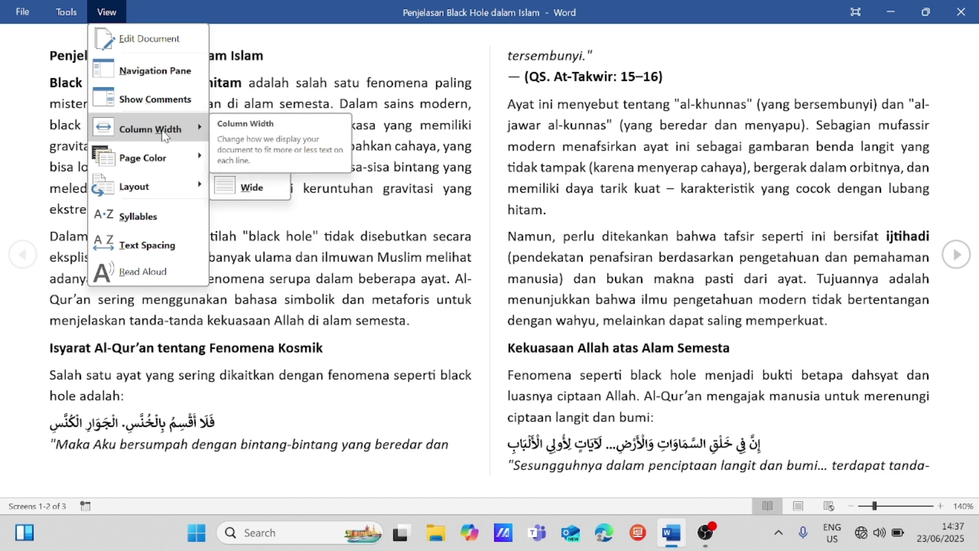
pyautogui.click(233, 188)
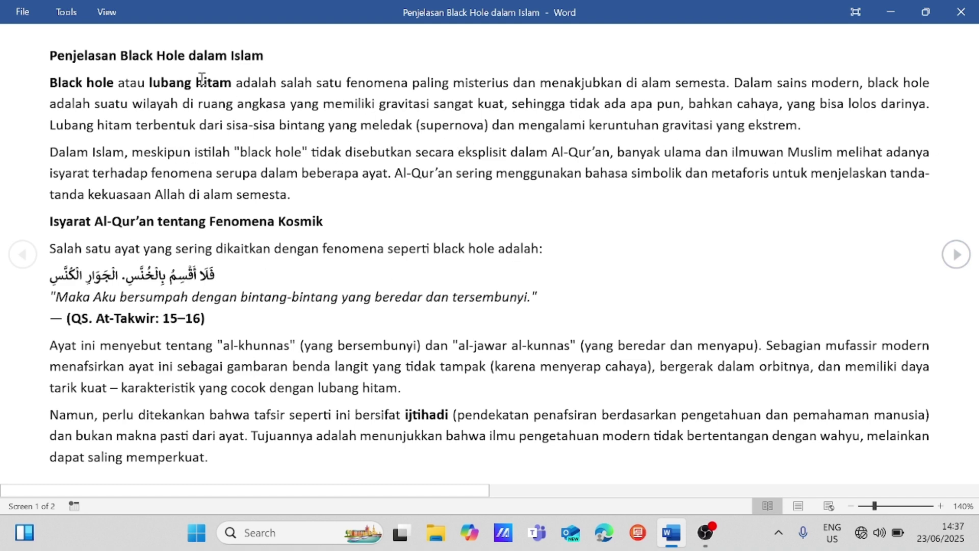
# Try the Sepia and Inverse page colors in Read Mode
pyautogui.click(106, 12)
pyautogui.moveTo(164, 161)
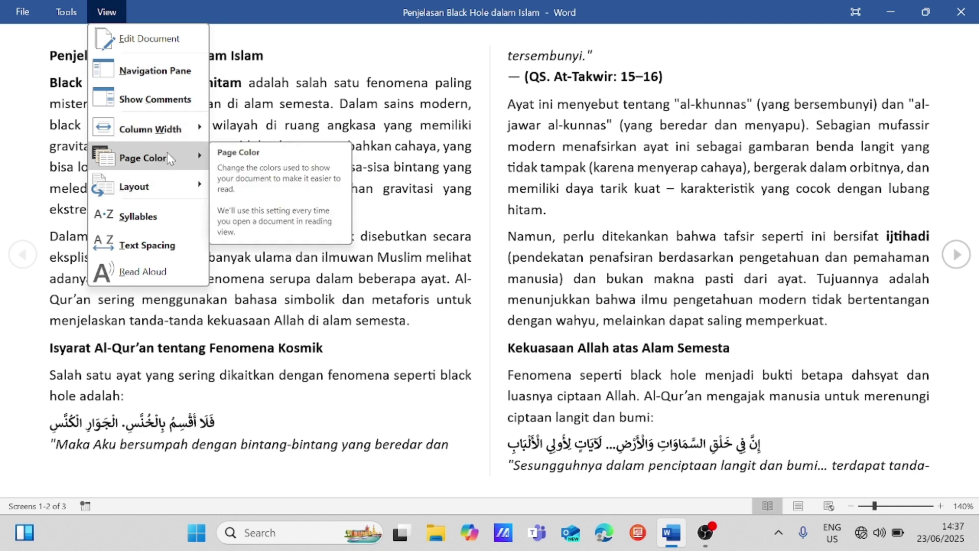
pyautogui.click(183, 157)
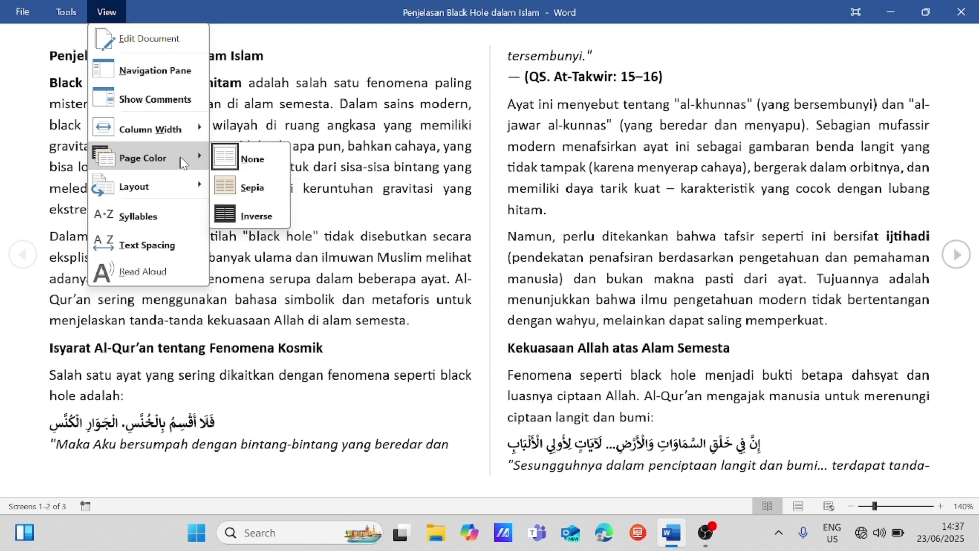
pyautogui.click(243, 189)
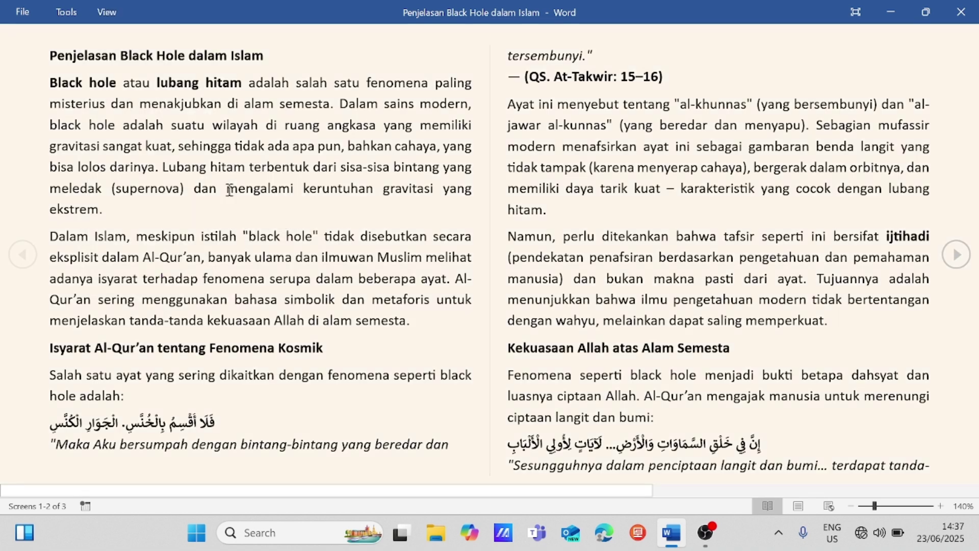
pyautogui.click(107, 10)
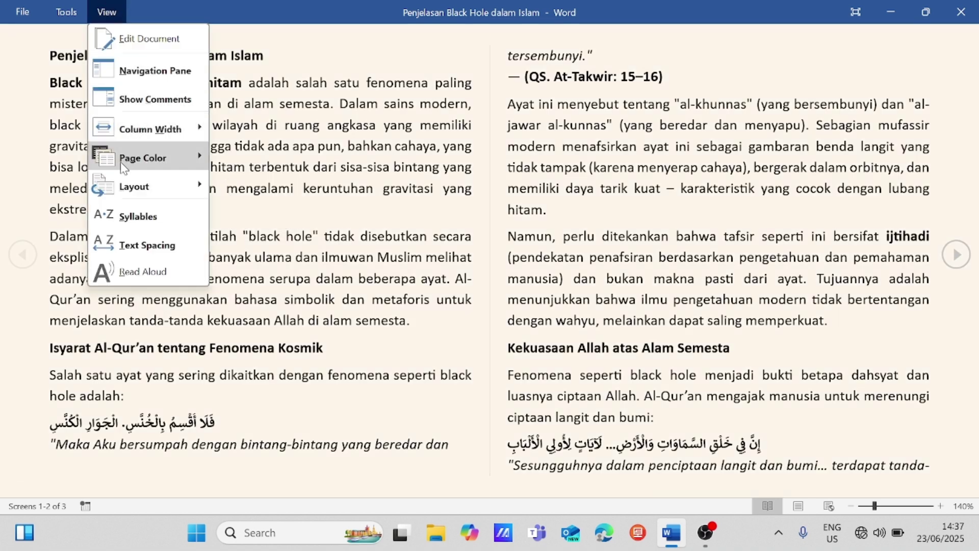
pyautogui.click(137, 159)
pyautogui.click(236, 212)
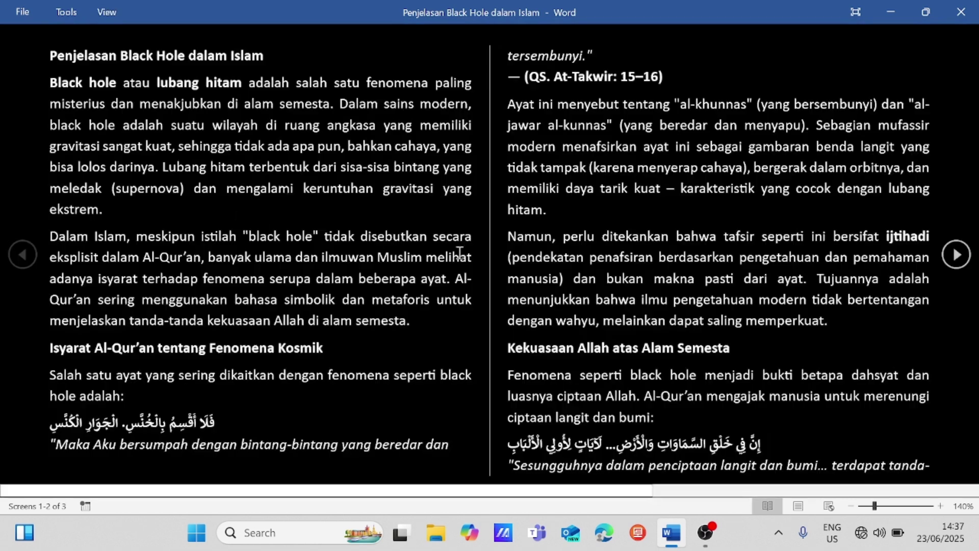
# Reset the Read Mode page color to None
pyautogui.click(104, 11)
pyautogui.moveTo(153, 159)
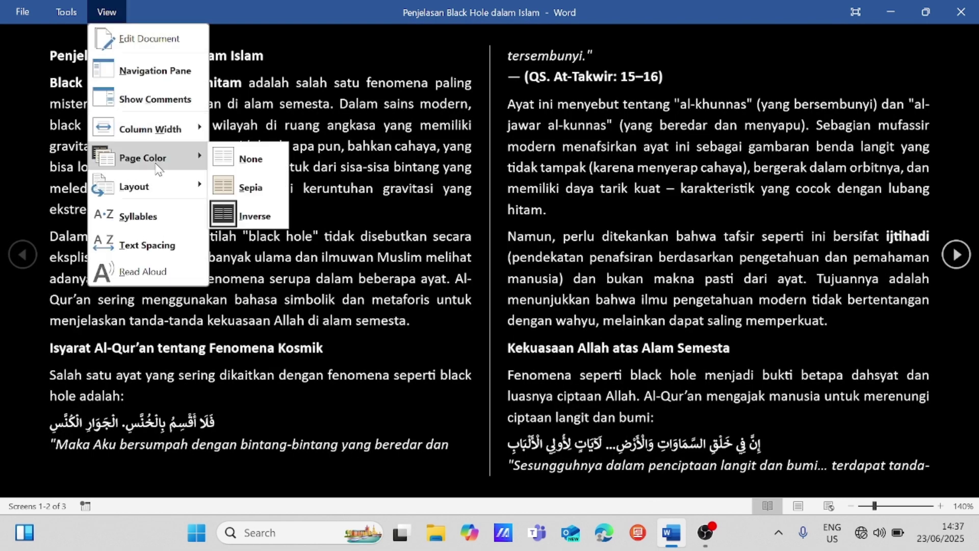
pyautogui.click(250, 159)
# Turn on wider text spacing in Read Mode and turn it off again
pyautogui.click(117, 19)
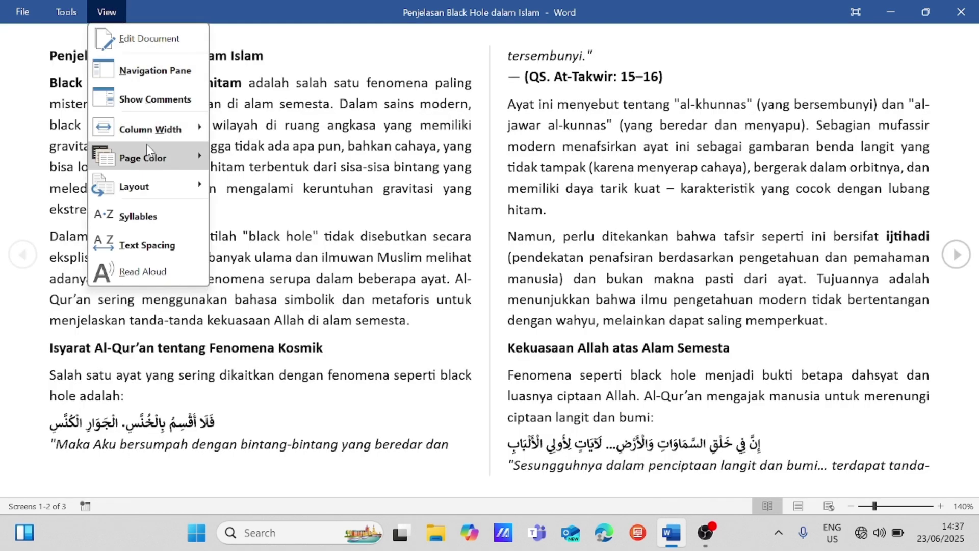
pyautogui.moveTo(153, 190)
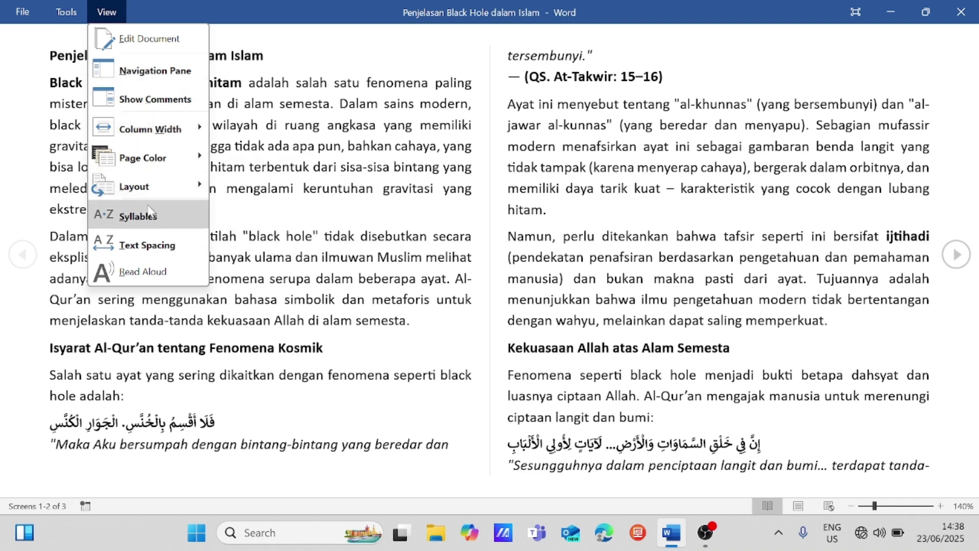
pyautogui.click(138, 245)
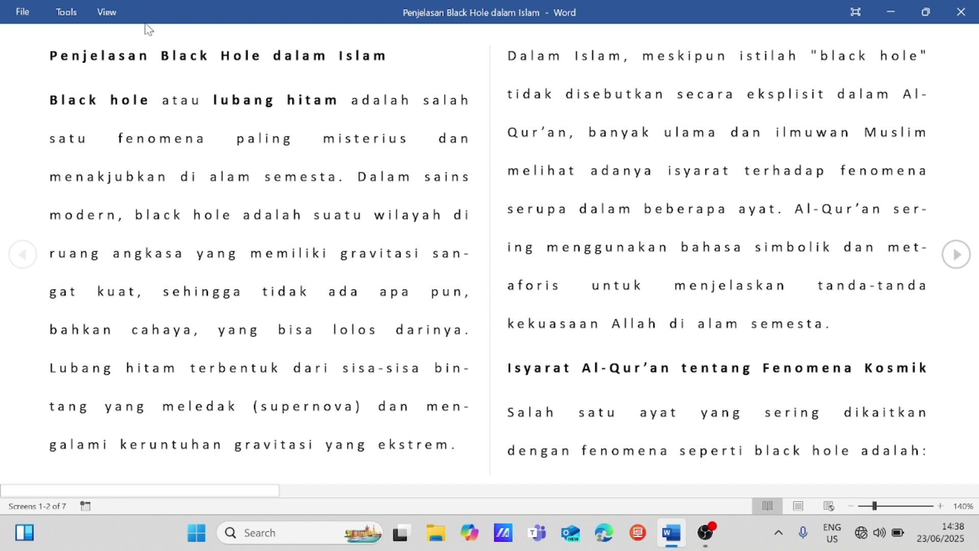
pyautogui.click(106, 12)
pyautogui.click(121, 247)
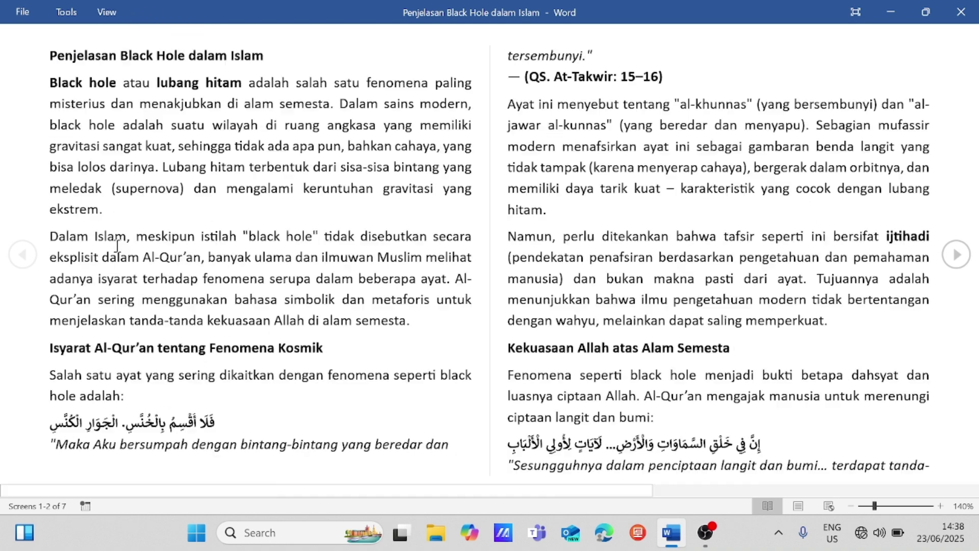
# Have the document read aloud, check the voice settings, and pause the reading in the first paragraph
pyautogui.click(107, 12)
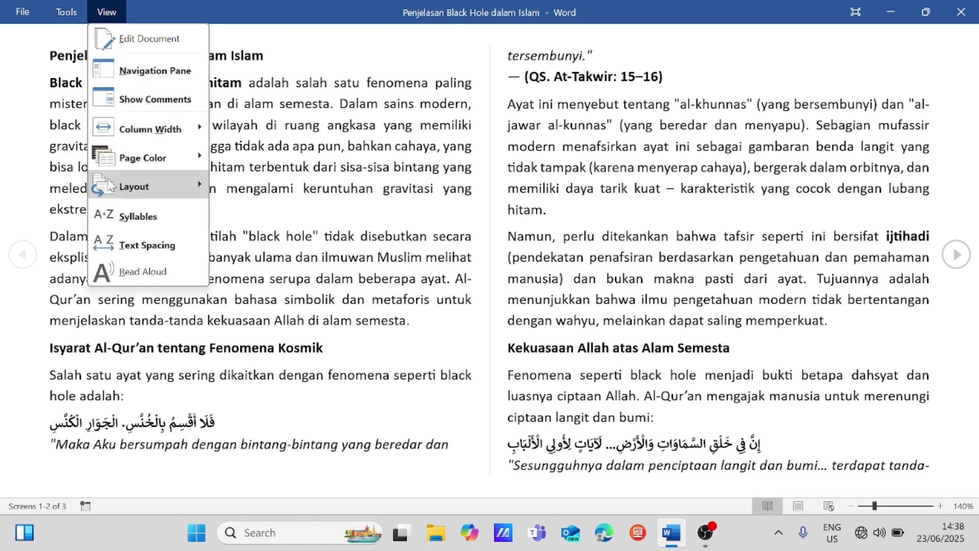
pyautogui.click(137, 273)
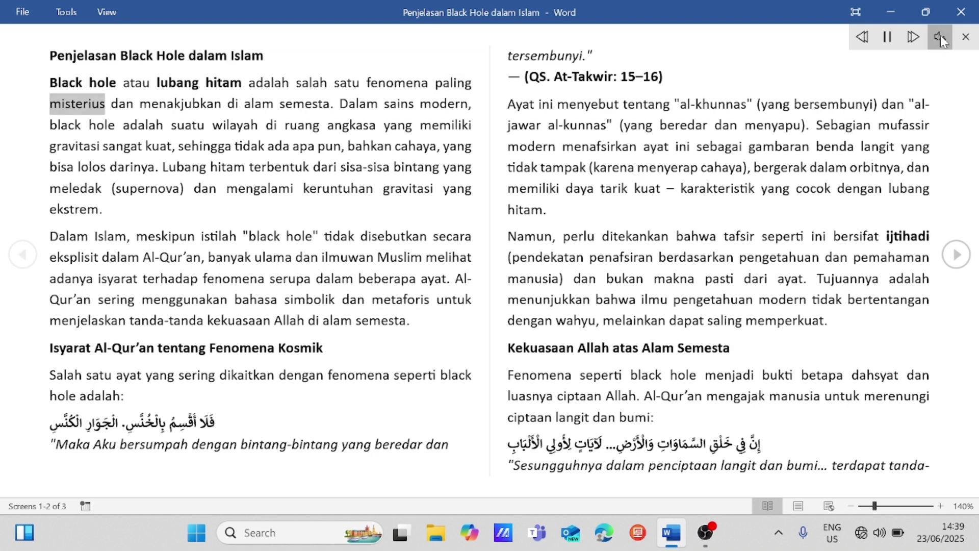
pyautogui.click(940, 36)
pyautogui.click(887, 36)
pyautogui.click(887, 37)
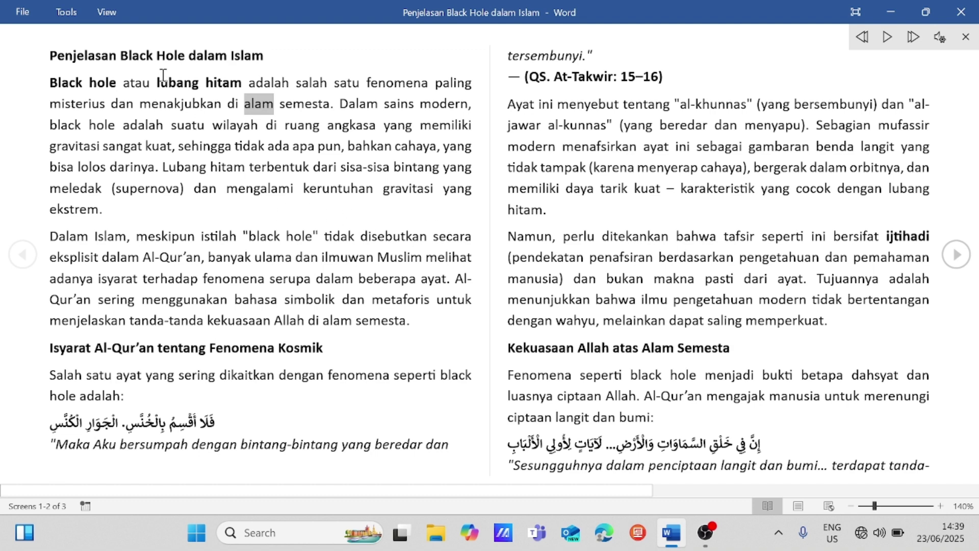
# Leave Read Mode to edit the document and display it in Web Layout
pyautogui.click(108, 13)
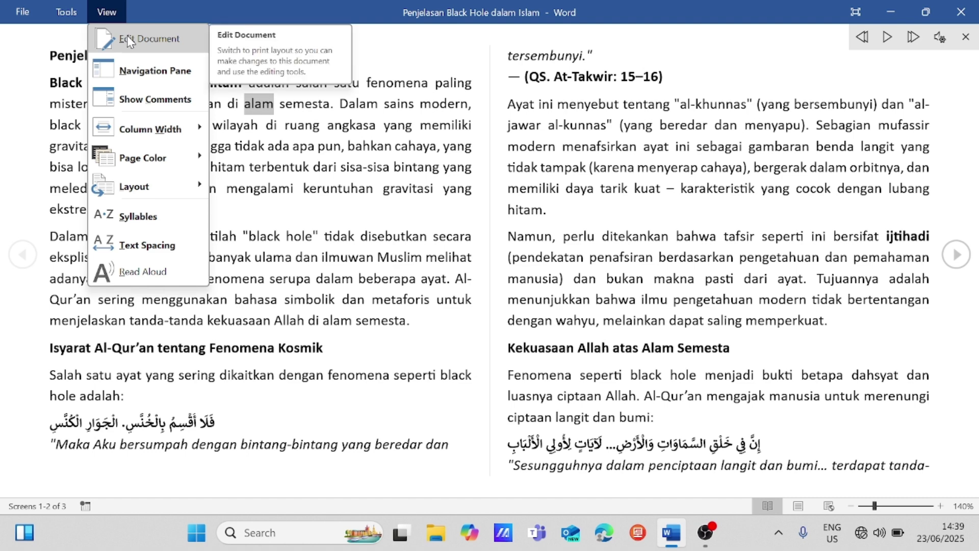
pyautogui.click(127, 36)
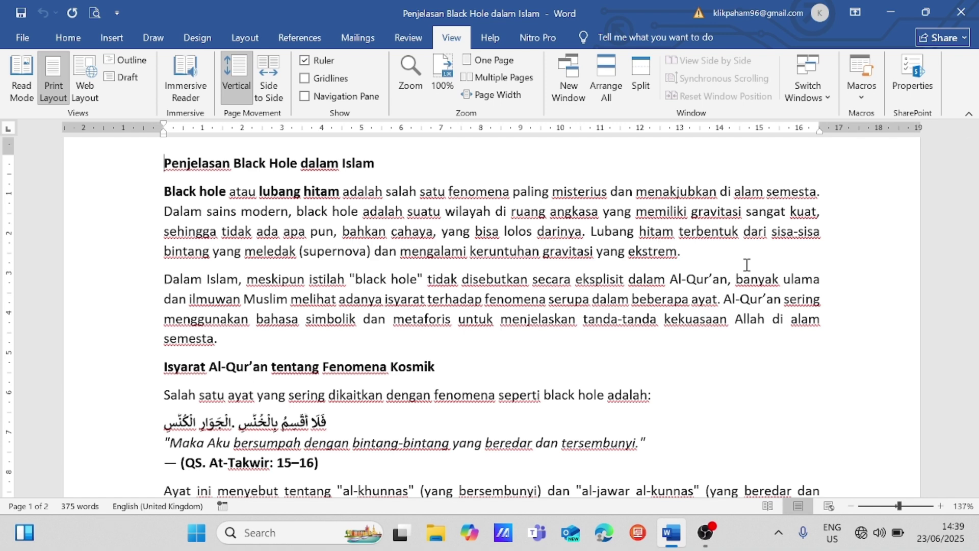
pyautogui.click(85, 86)
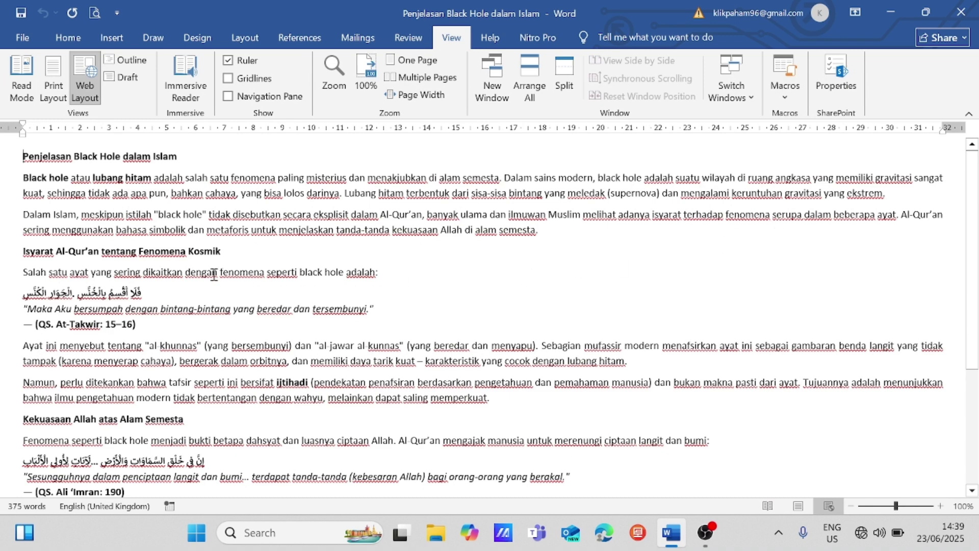
# Display the document in Outline view showing only the first line of each paragraph, and close that view
pyautogui.click(140, 57)
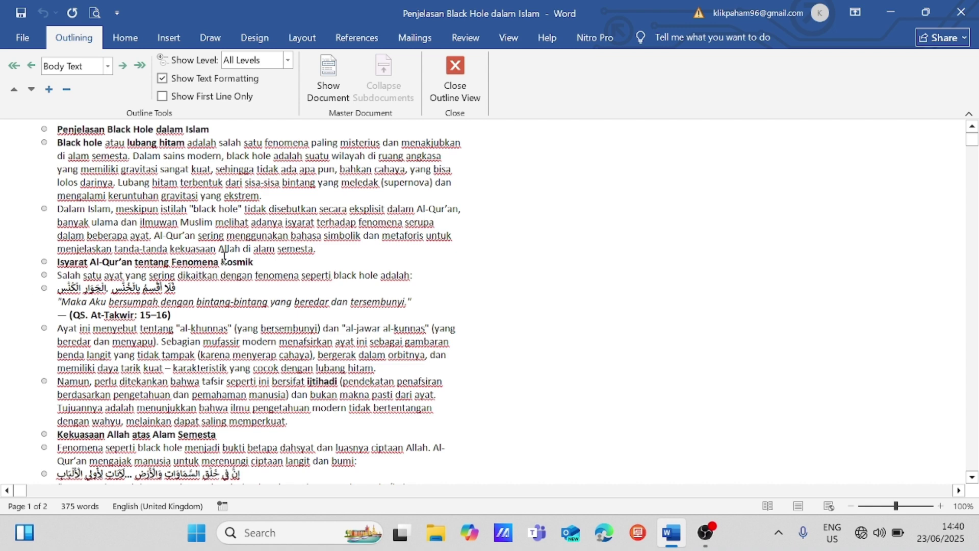
pyautogui.click(163, 96)
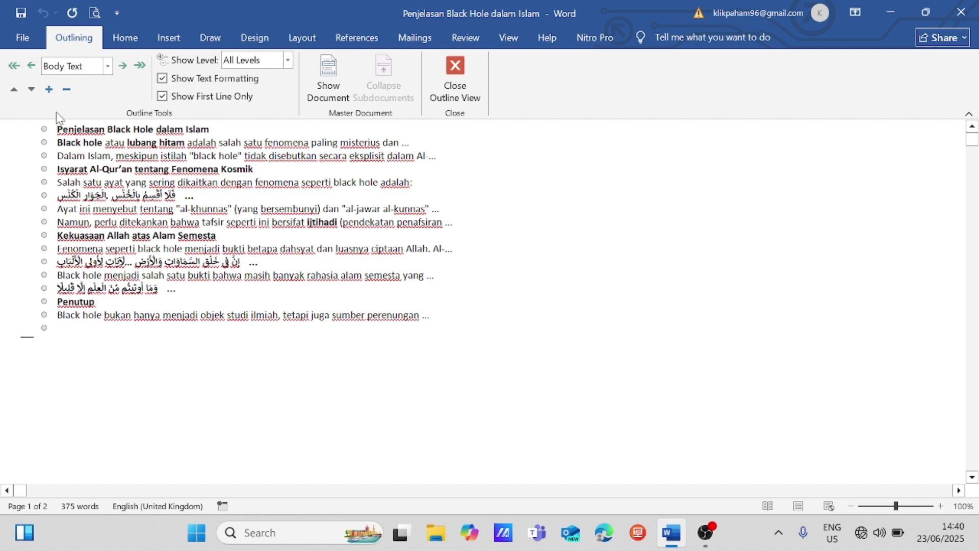
pyautogui.click(459, 70)
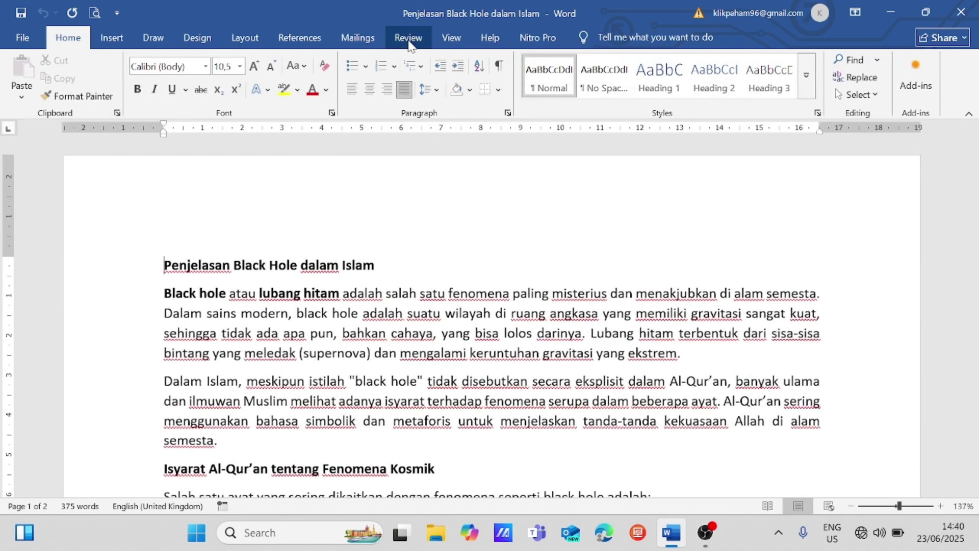
# Display the document in Draft view and look through its text
pyautogui.click(449, 37)
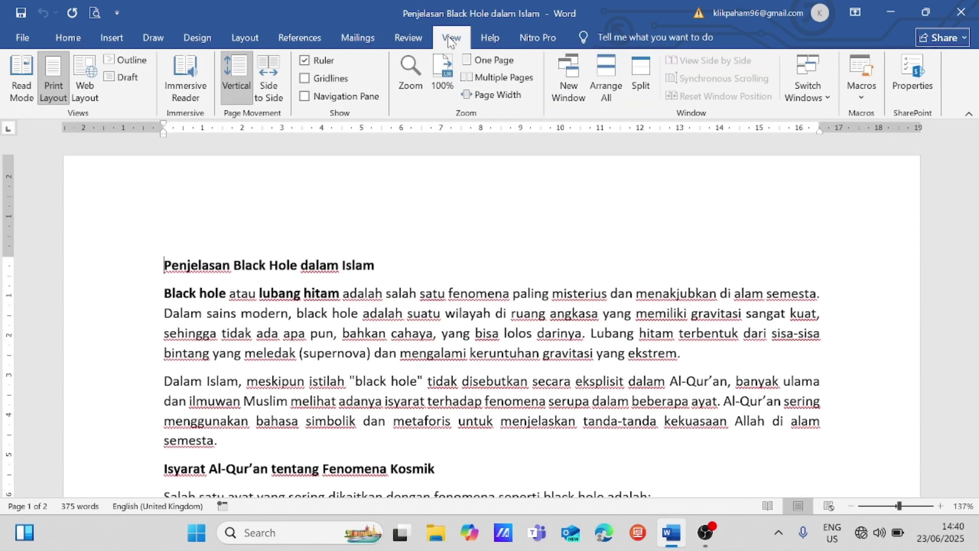
pyautogui.click(137, 82)
pyautogui.scroll(-4, 129, 214)
pyautogui.scroll(5, 128, 214)
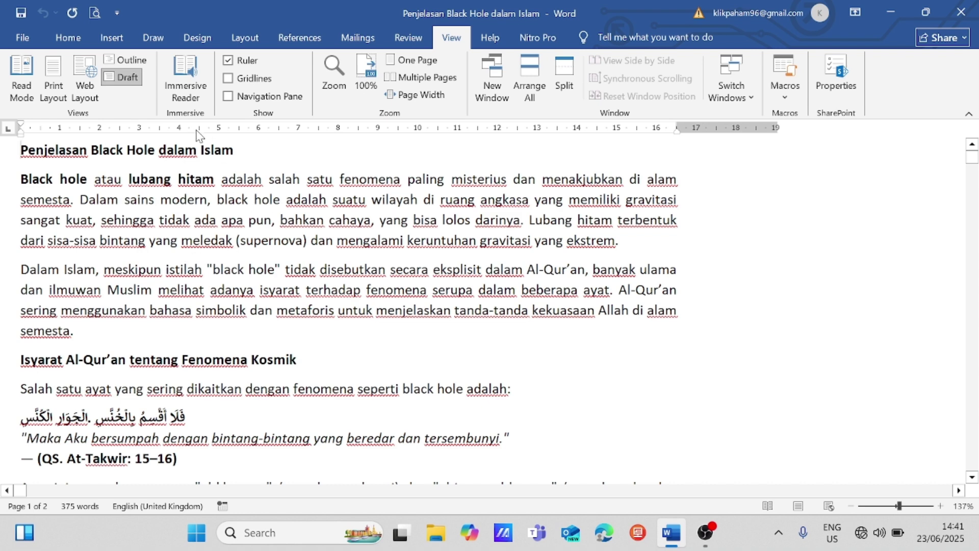
# Open the document in Immersive Reader and set its column width to Moderate
pyautogui.click(198, 72)
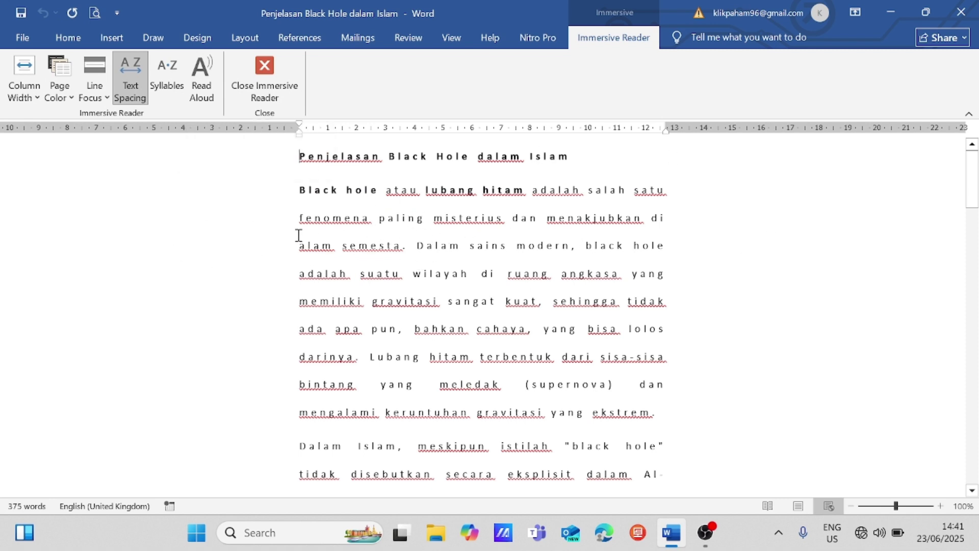
pyautogui.click(32, 87)
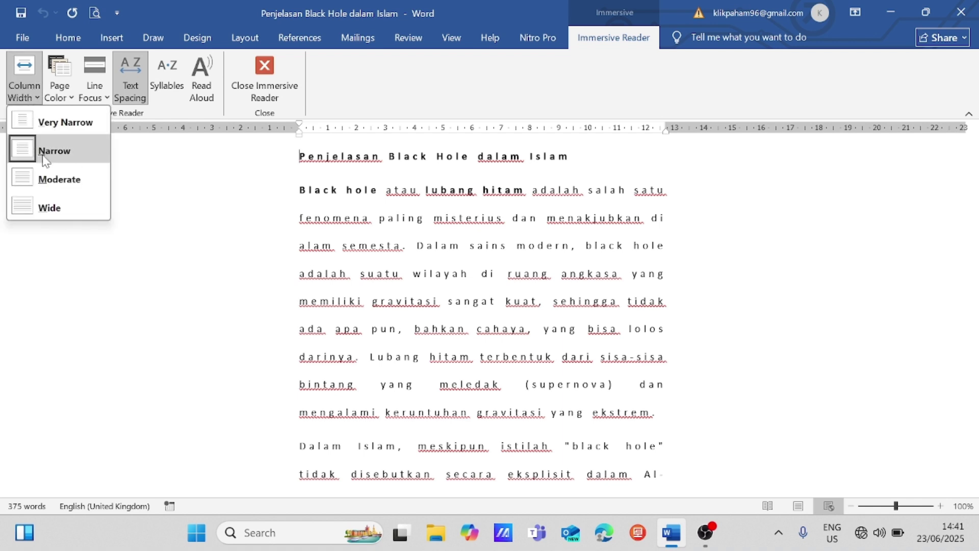
pyautogui.click(33, 181)
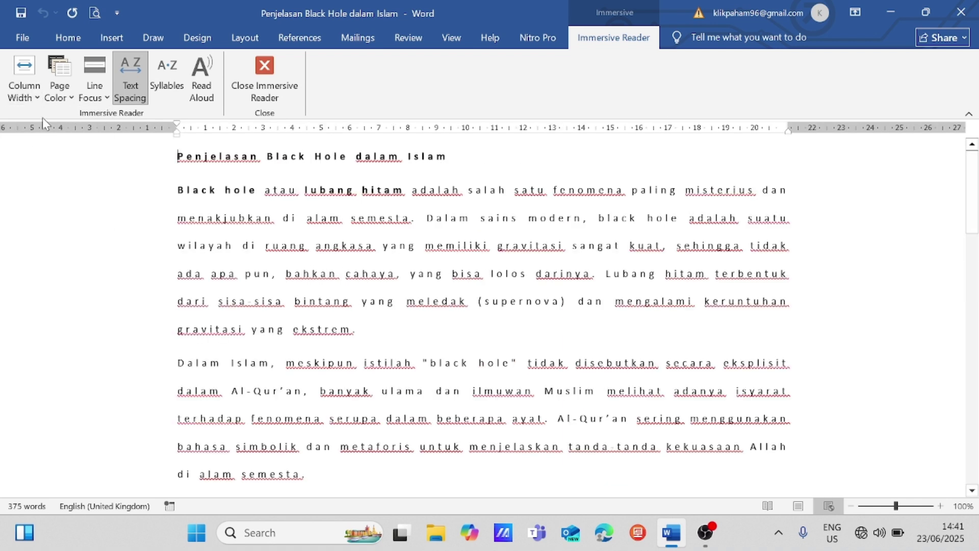
# Try the Wide column width, return it to Moderate, and look at the page color options
pyautogui.click(24, 77)
pyautogui.click(30, 204)
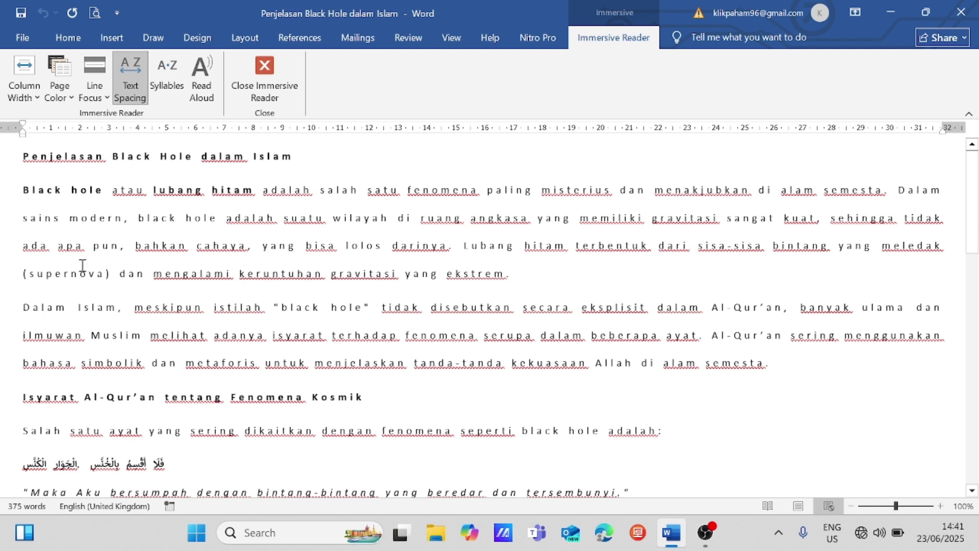
pyautogui.click(26, 91)
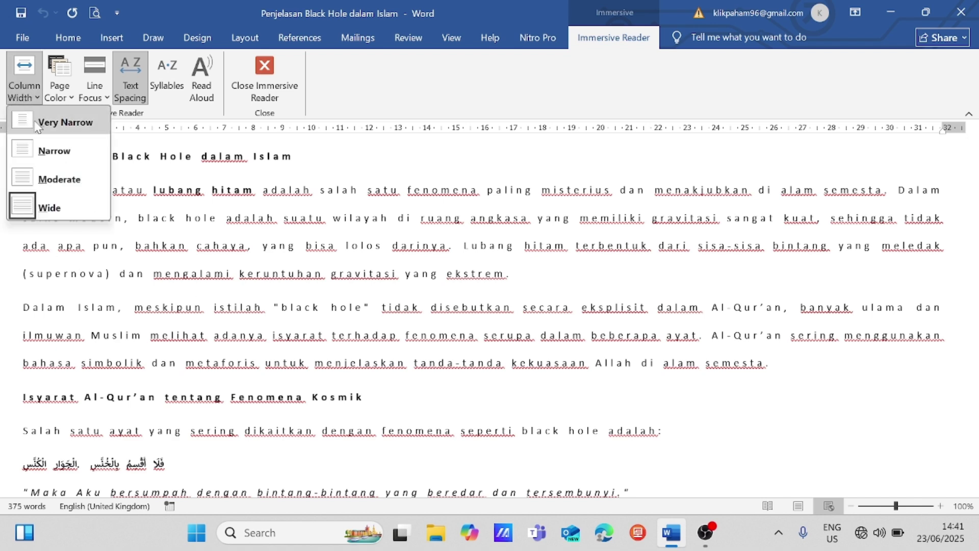
pyautogui.click(38, 180)
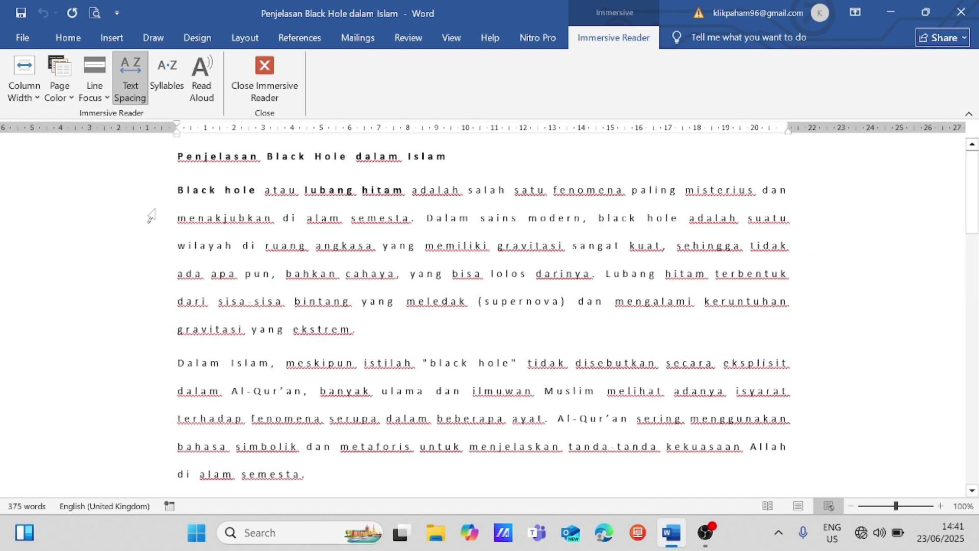
pyautogui.click(70, 99)
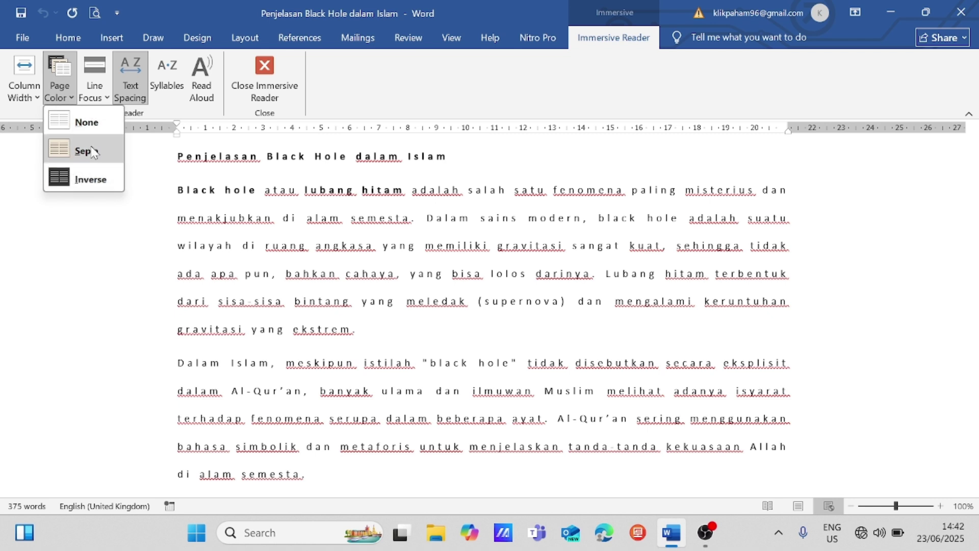
# Set the line focus to One Line and move down through the text to the second paragraph
pyautogui.click(110, 101)
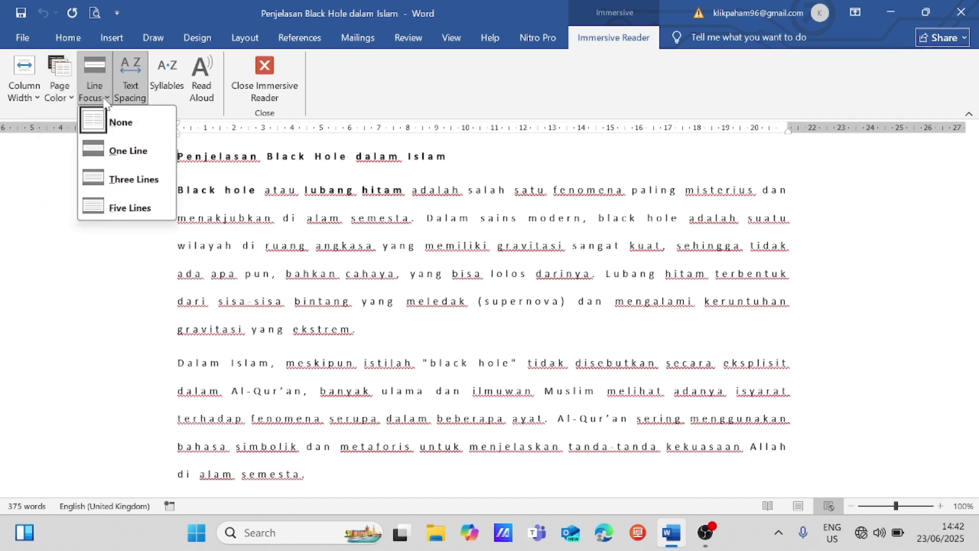
pyautogui.click(120, 152)
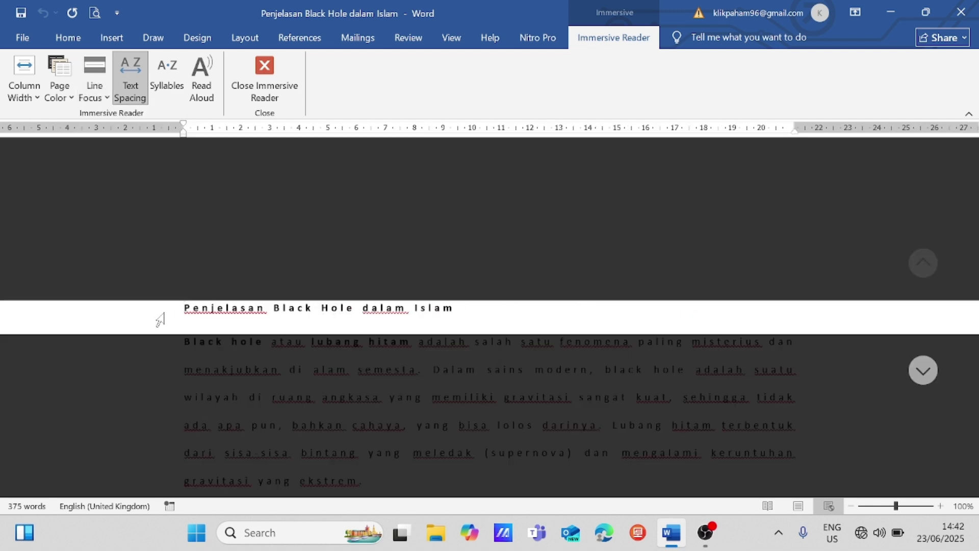
pyautogui.scroll(-2, 483, 321)
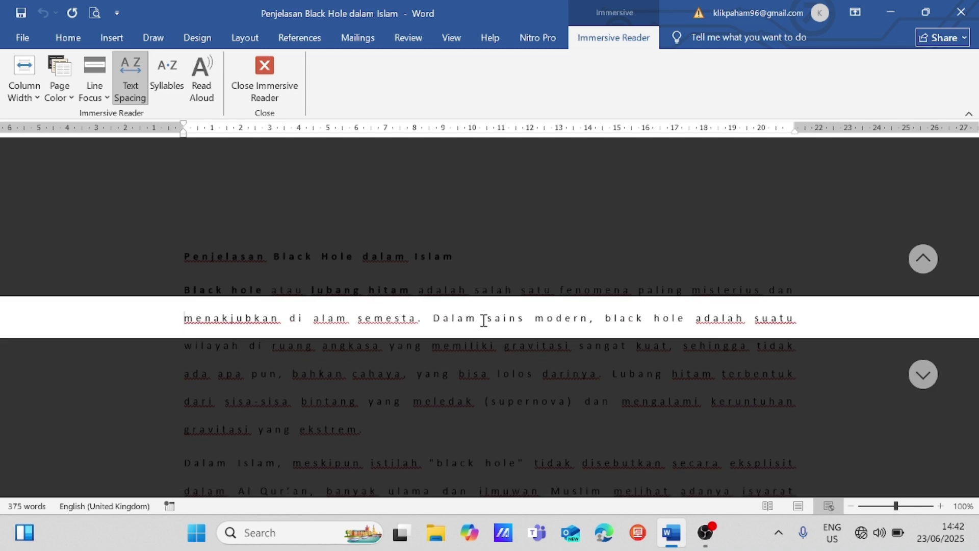
pyautogui.scroll(-1, 482, 321)
pyautogui.scroll(-1, 483, 321)
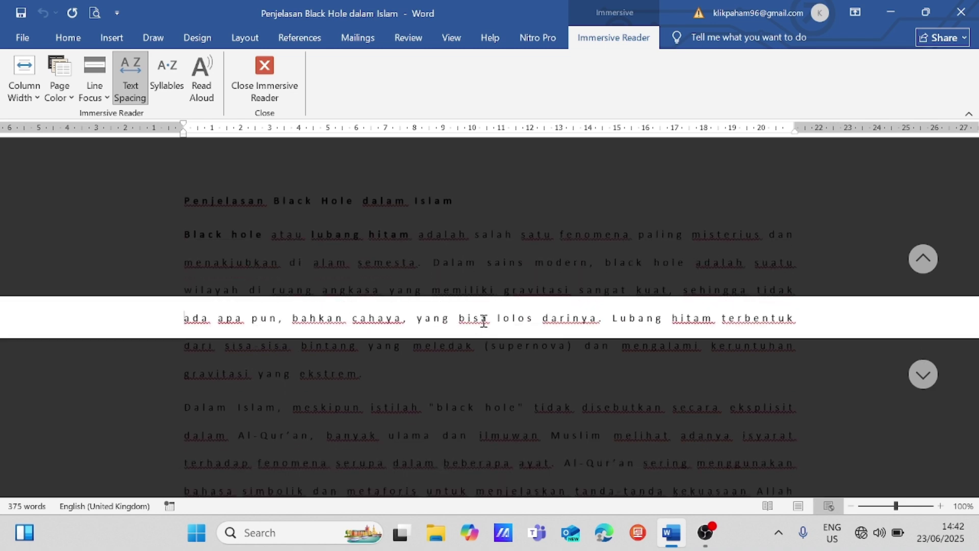
pyautogui.scroll(-3, 483, 321)
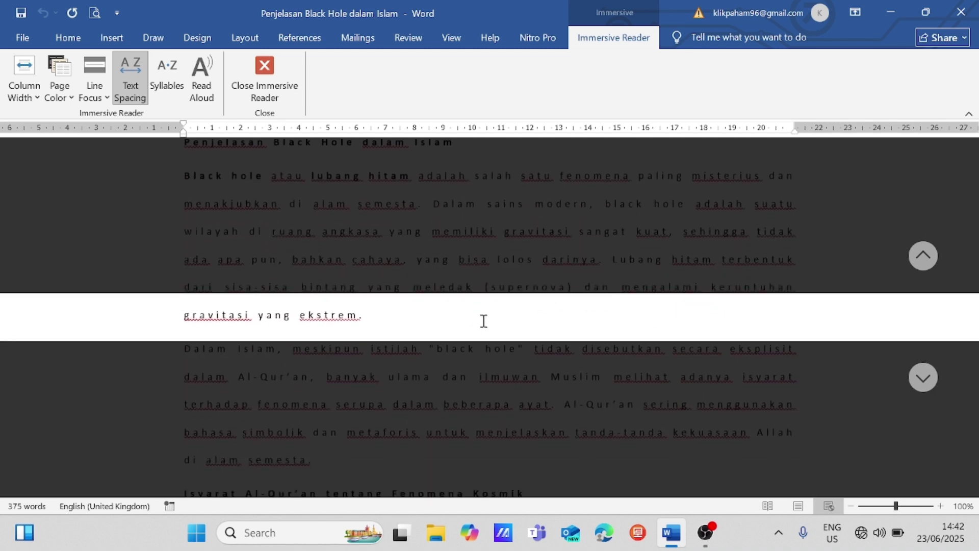
pyautogui.scroll(-2, 483, 321)
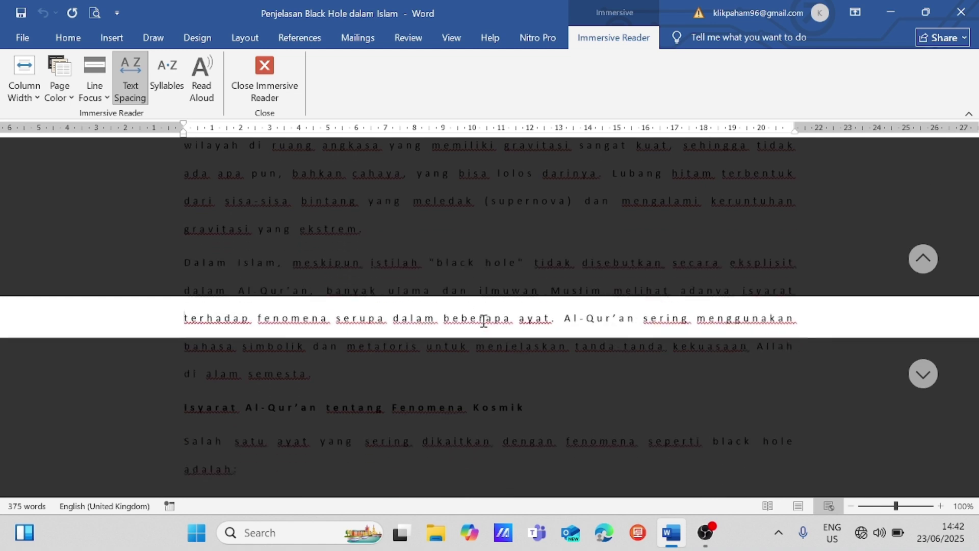
# Set the line focus to Three Lines and move down to the QS. At-Takwir verse
pyautogui.click(105, 98)
pyautogui.click(127, 179)
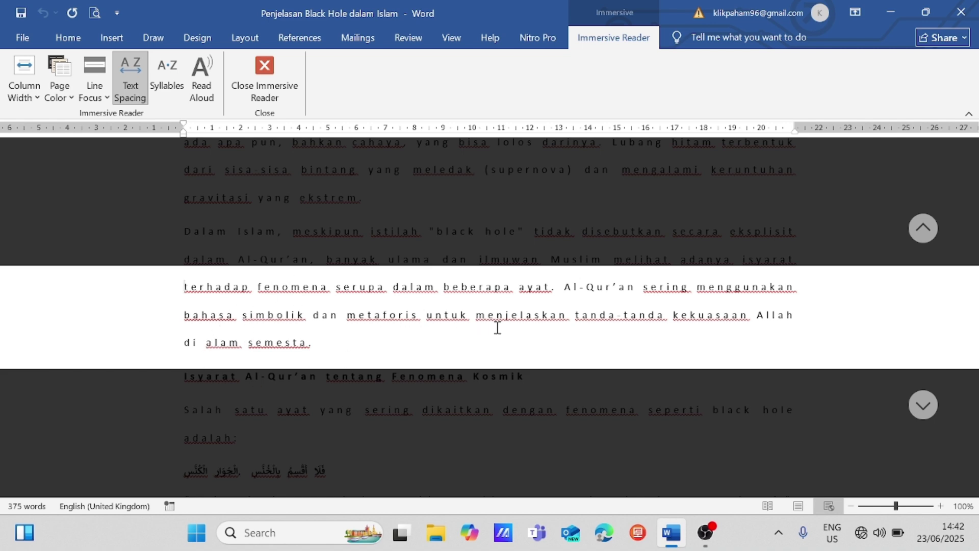
pyautogui.scroll(-1, 498, 328)
pyautogui.scroll(-1, 498, 328)
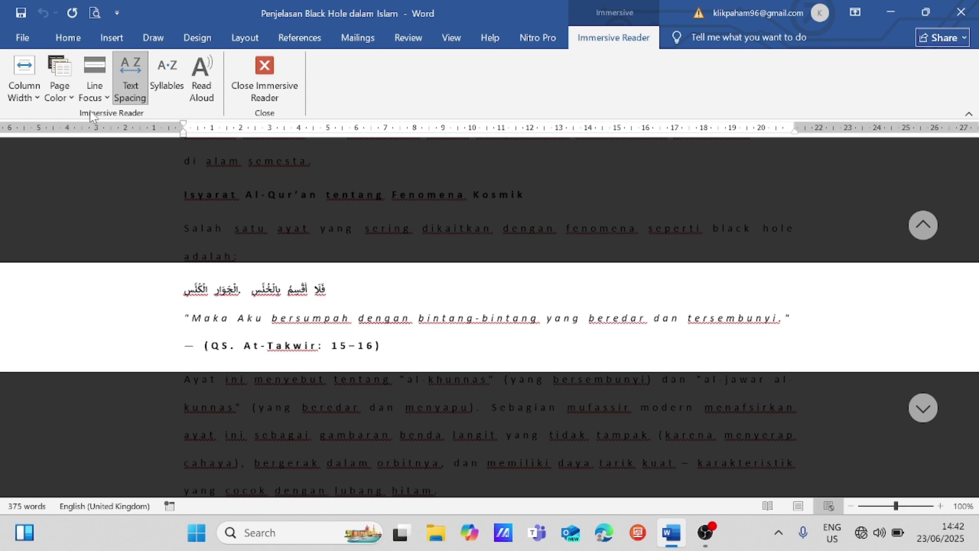
# Turn off text spacing, set the line focus to None, and close Immersive Reader
pyautogui.click(132, 88)
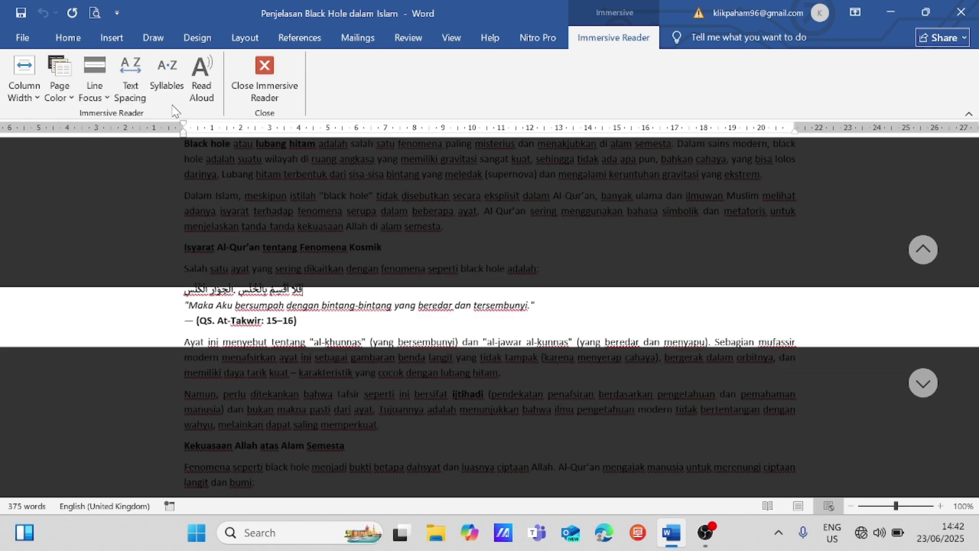
pyautogui.click(95, 90)
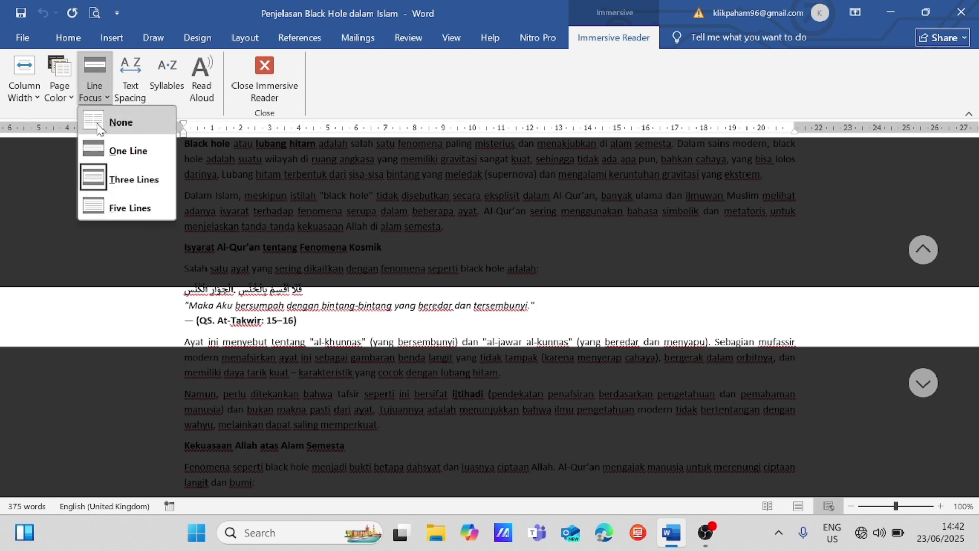
pyautogui.click(100, 122)
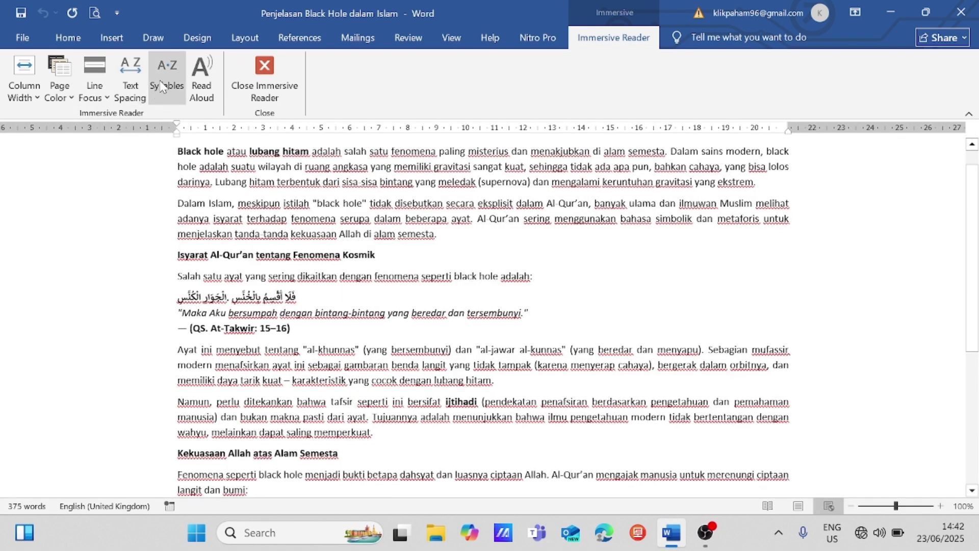
pyautogui.click(268, 68)
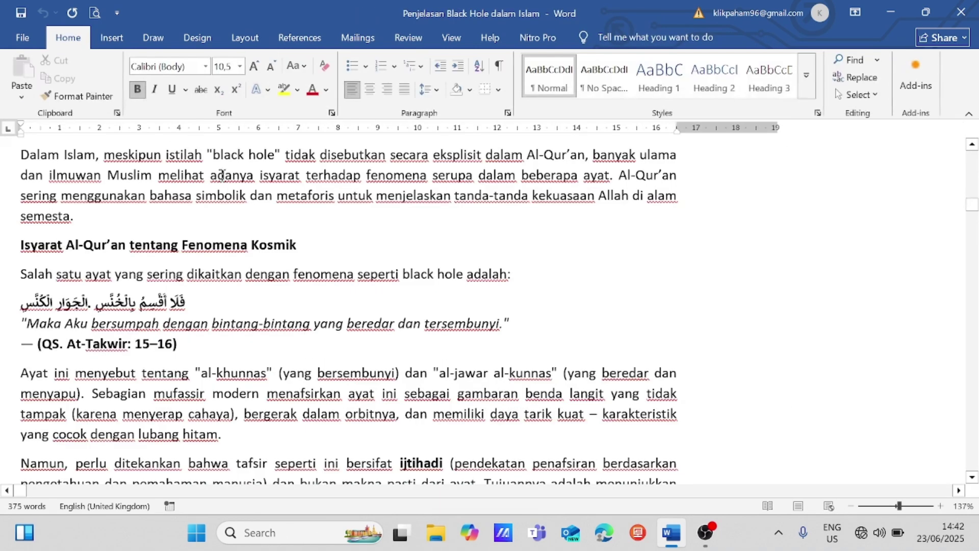
# Show the gridlines on the page and open the Navigation Pane
pyautogui.click(451, 38)
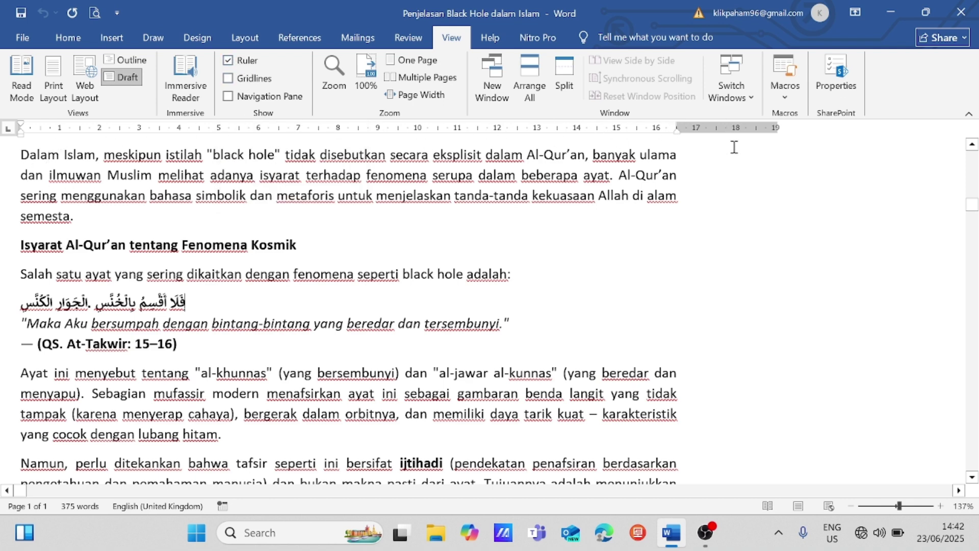
pyautogui.click(230, 80)
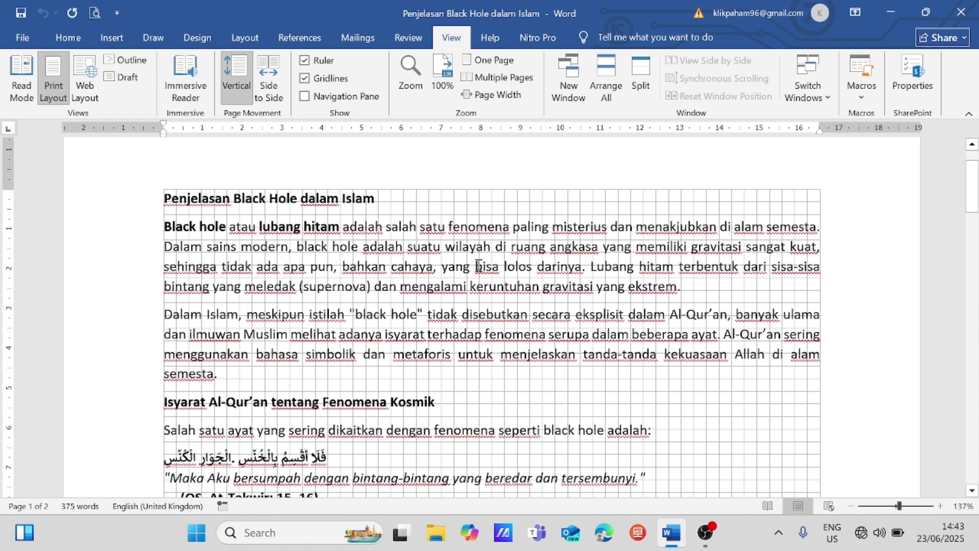
pyautogui.click(304, 96)
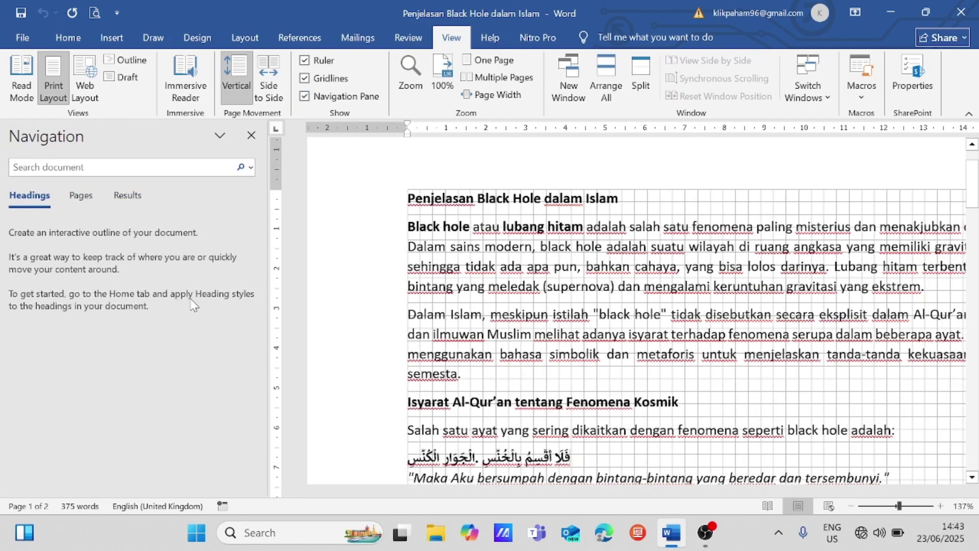
# Go to page 2 through its thumbnail and search the document for "penutup"
pyautogui.click(90, 195)
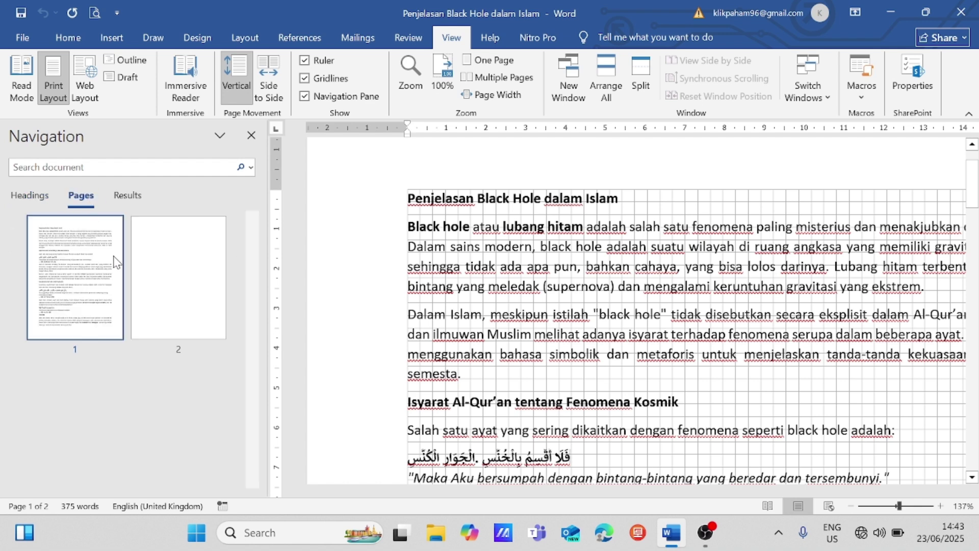
pyautogui.click(174, 270)
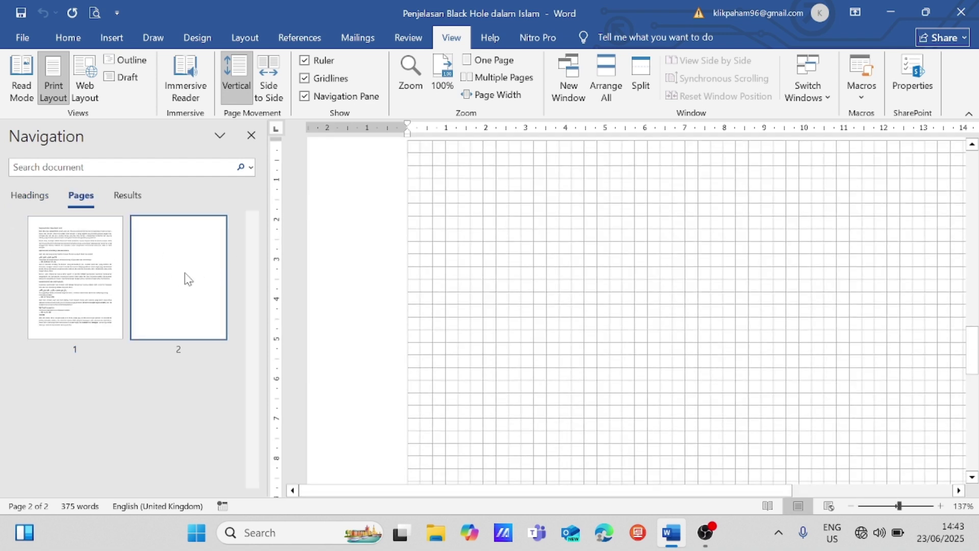
pyautogui.click(137, 201)
pyautogui.click(116, 169)
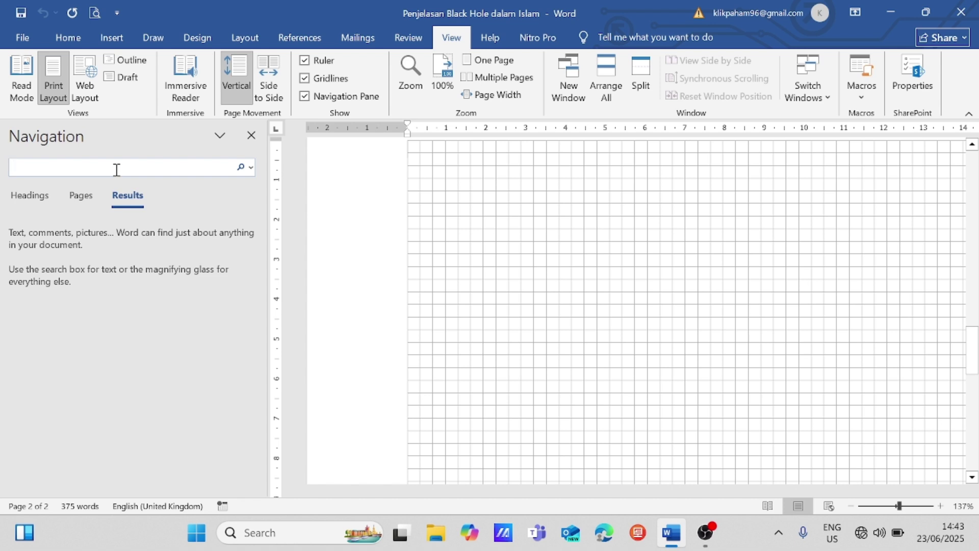
pyautogui.write('penutup')
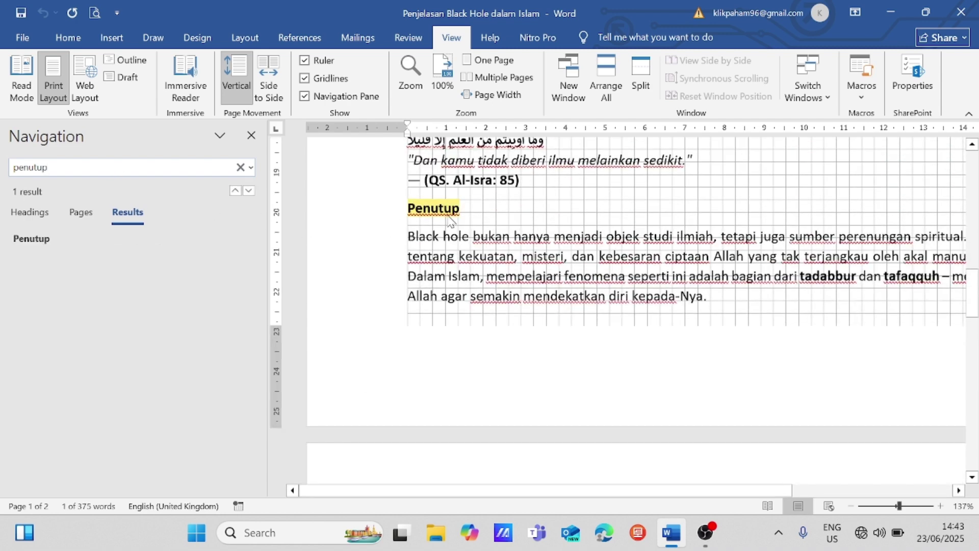
# Close the Navigation Pane and hide the gridlines
pyautogui.click(251, 135)
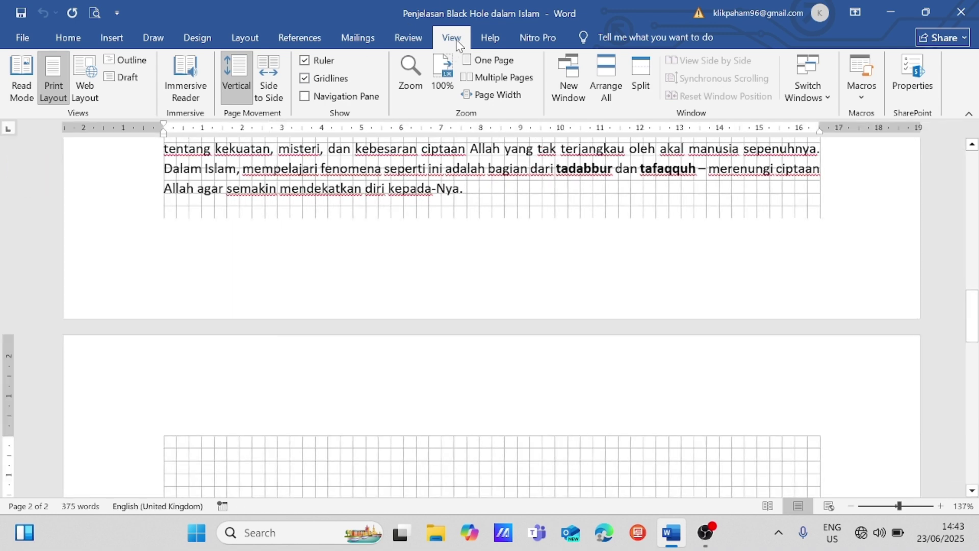
pyautogui.click(305, 79)
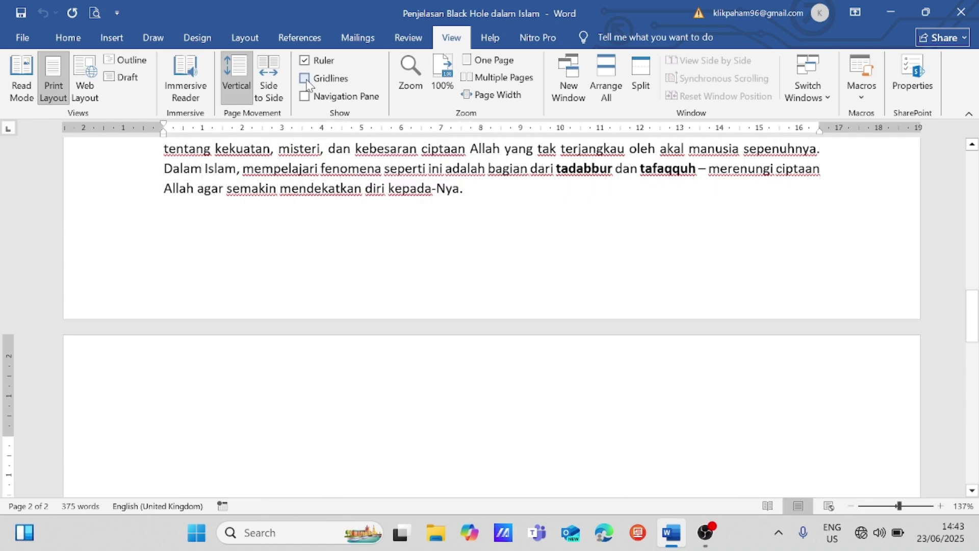
pyautogui.scroll(10, 611, 267)
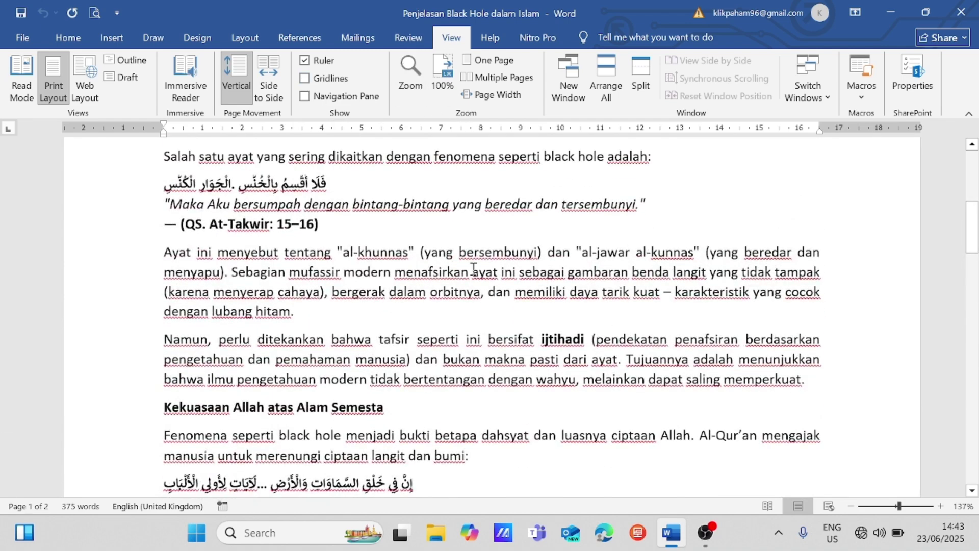
# View the document at 100% zoom, as One Page, and as Multiple Pages
pyautogui.click(448, 81)
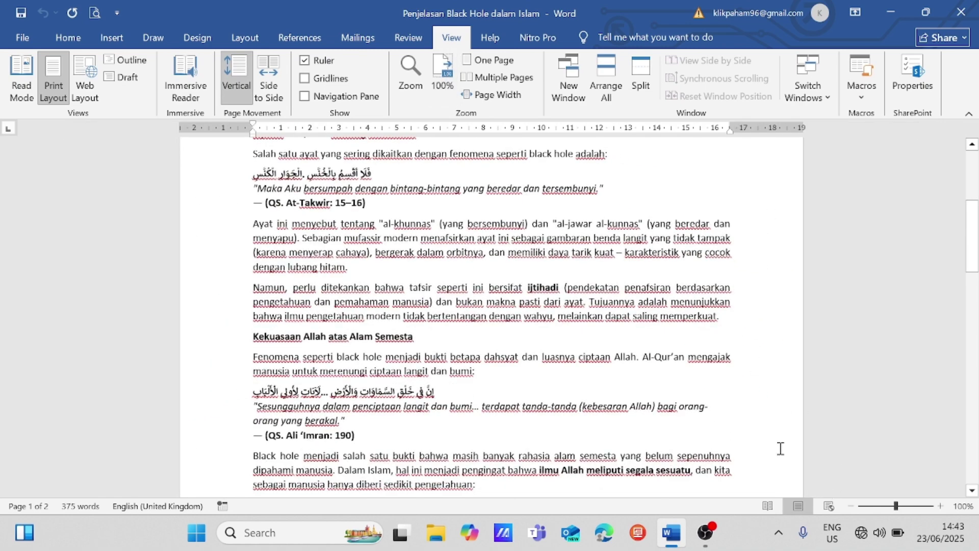
pyautogui.click(489, 61)
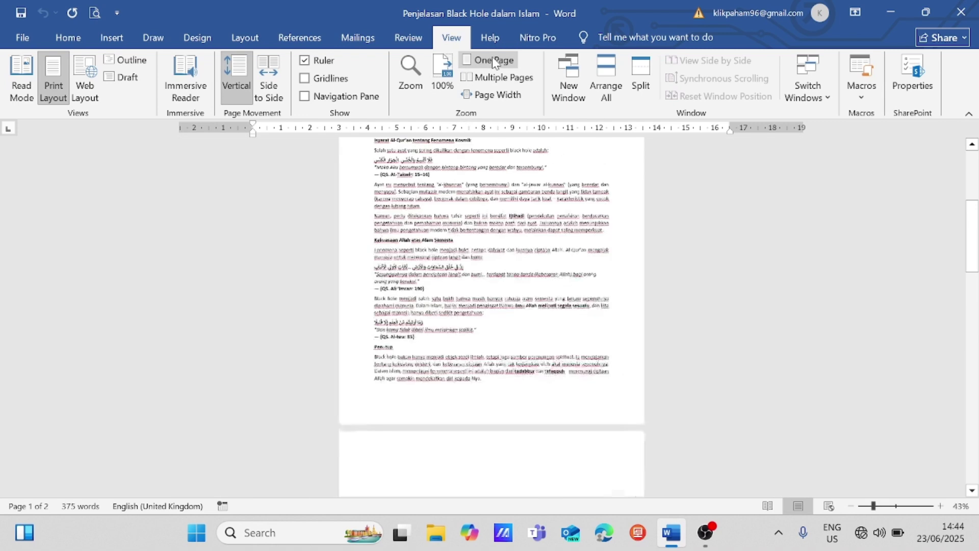
pyautogui.scroll(-5, 502, 162)
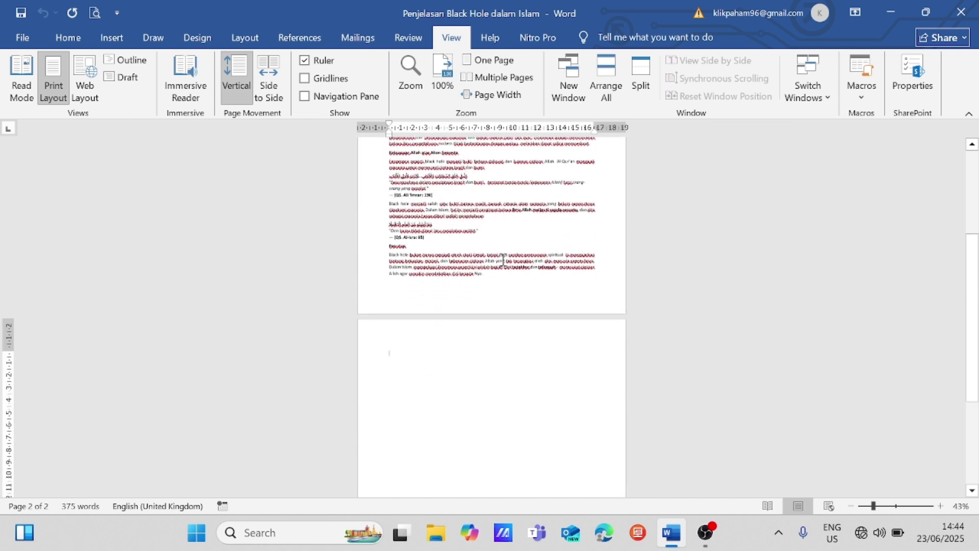
pyautogui.scroll(3, 500, 258)
pyautogui.click(500, 78)
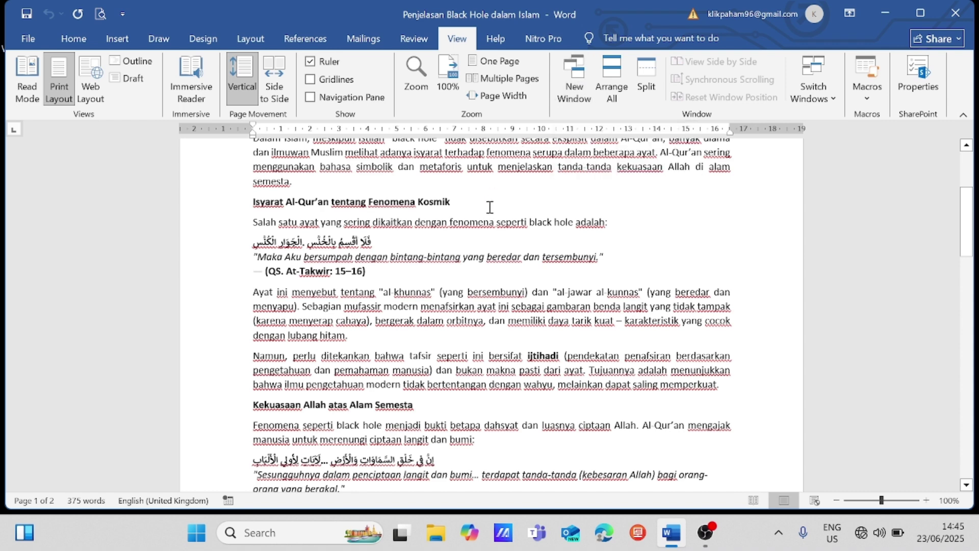
# Open the document in a second window and arrange all windows on the screen
pyautogui.click(579, 92)
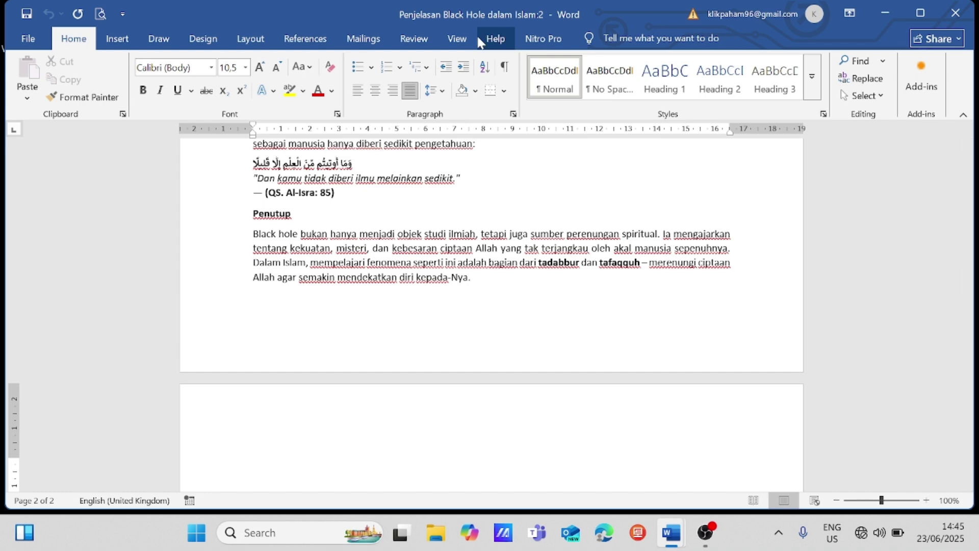
pyautogui.click(457, 38)
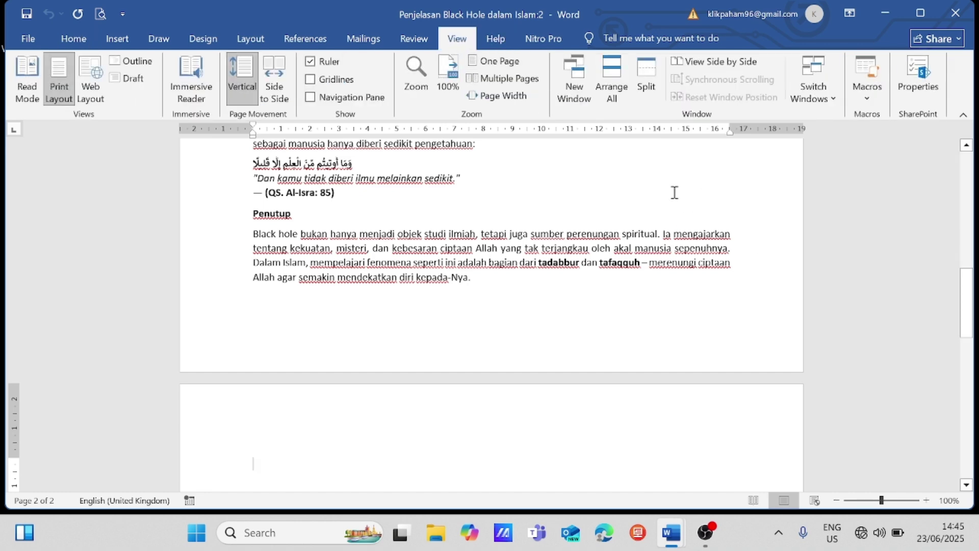
pyautogui.click(611, 77)
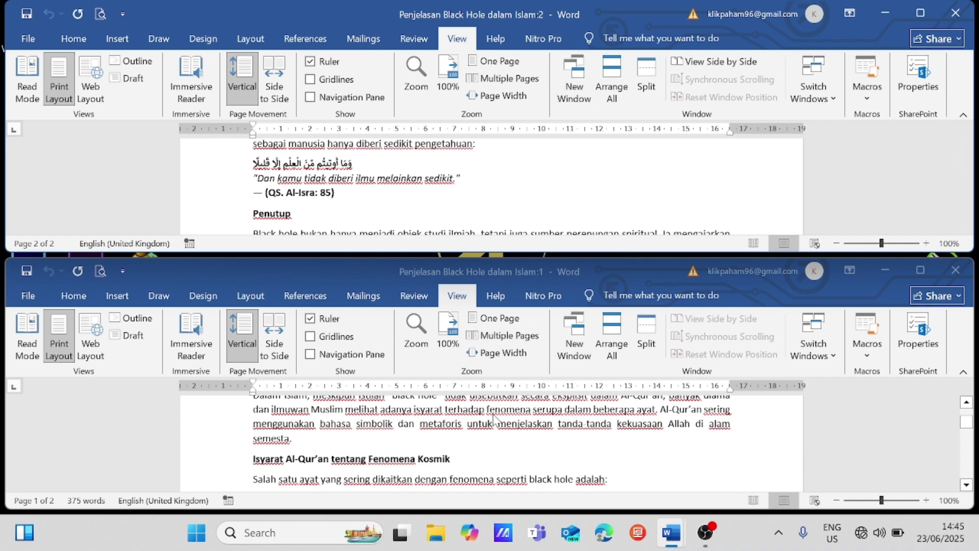
# Split the document's second window into two panes and close that window
pyautogui.click(646, 79)
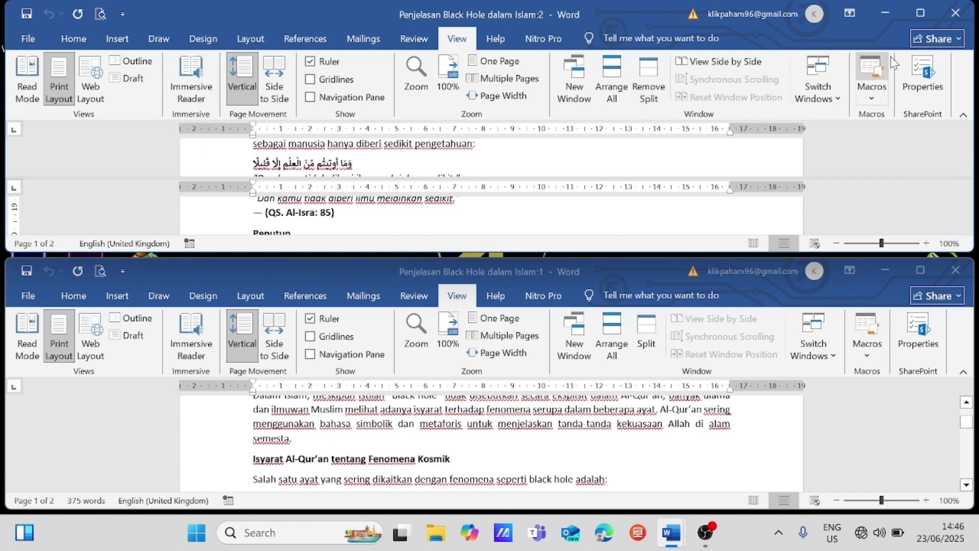
pyautogui.click(955, 17)
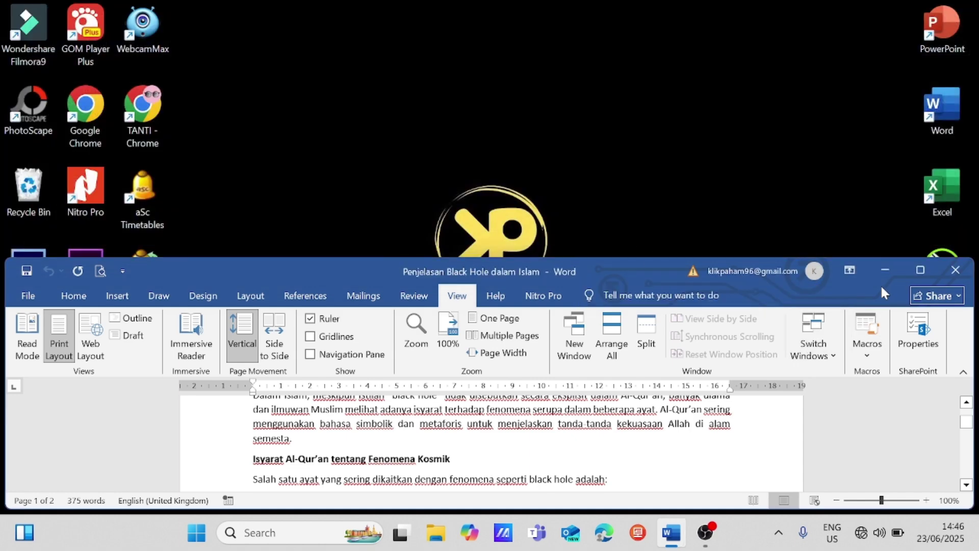
# Maximize the document window, split it into two panes and scroll each pane independently
pyautogui.click(919, 269)
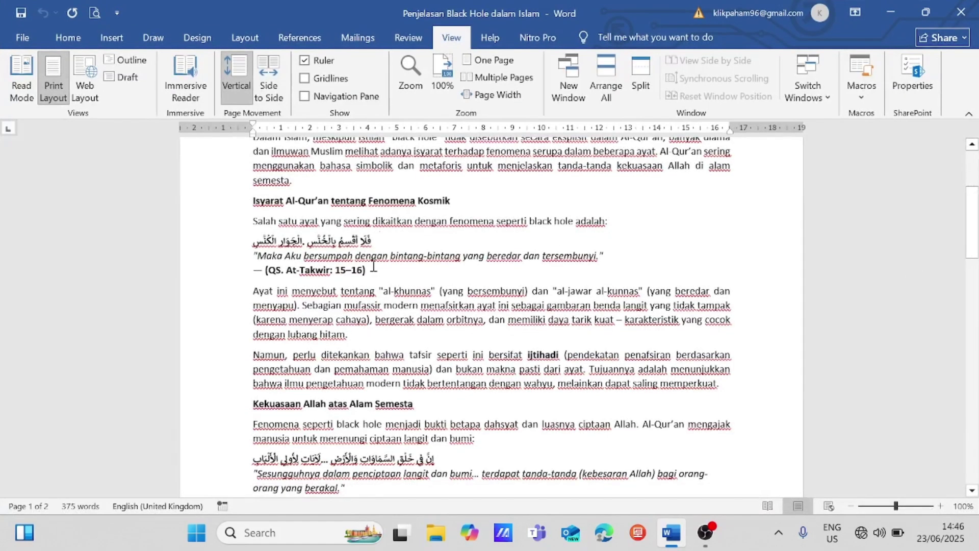
pyautogui.click(637, 72)
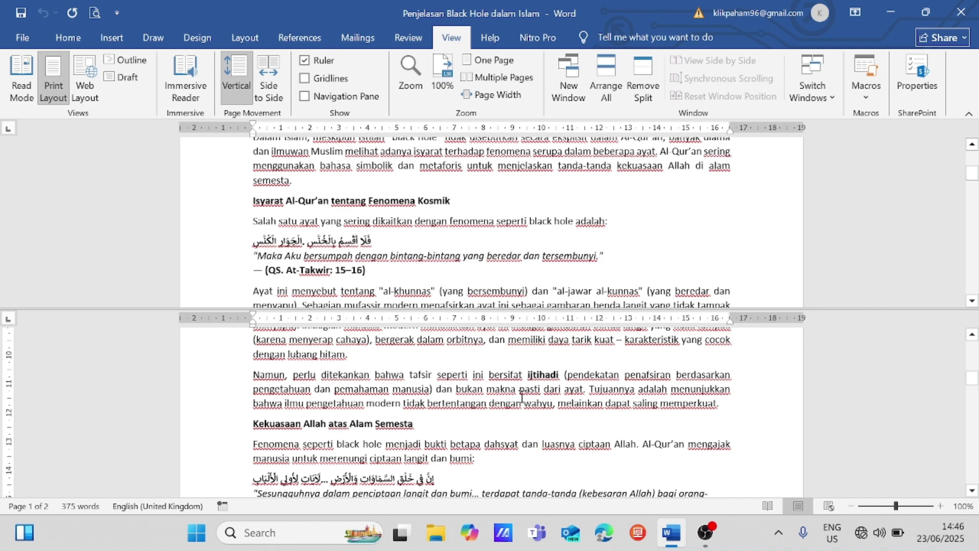
pyautogui.scroll(-10, 520, 395)
pyautogui.scroll(15, 523, 385)
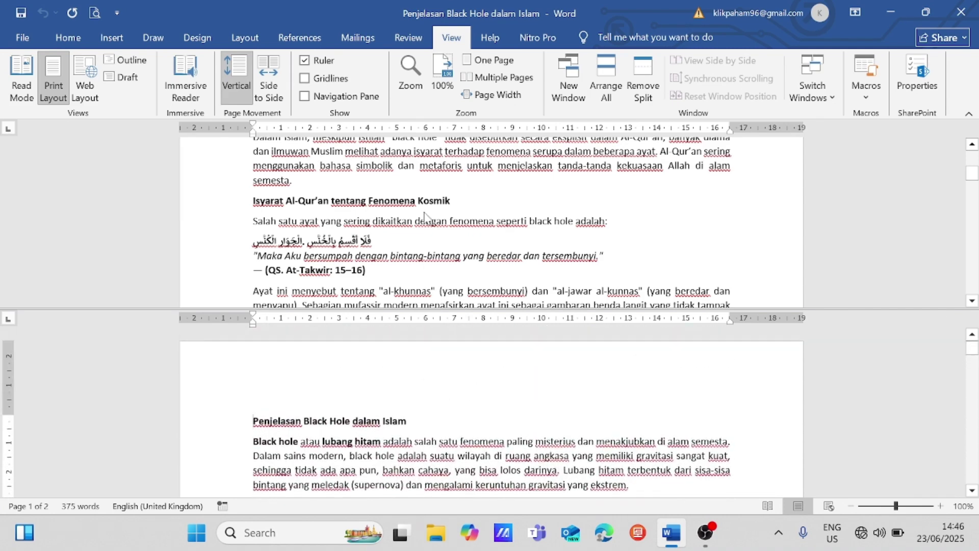
pyautogui.scroll(-15, 460, 216)
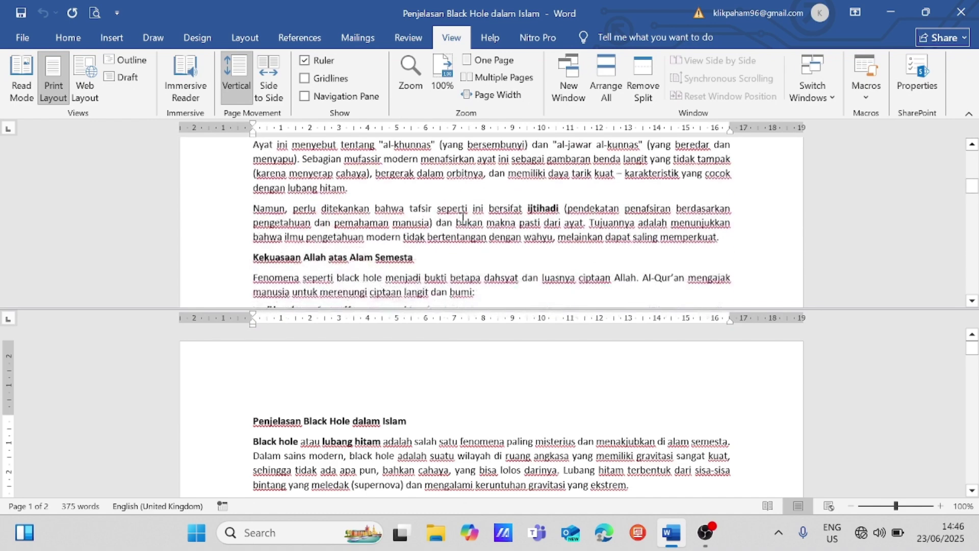
pyautogui.scroll(15, 461, 223)
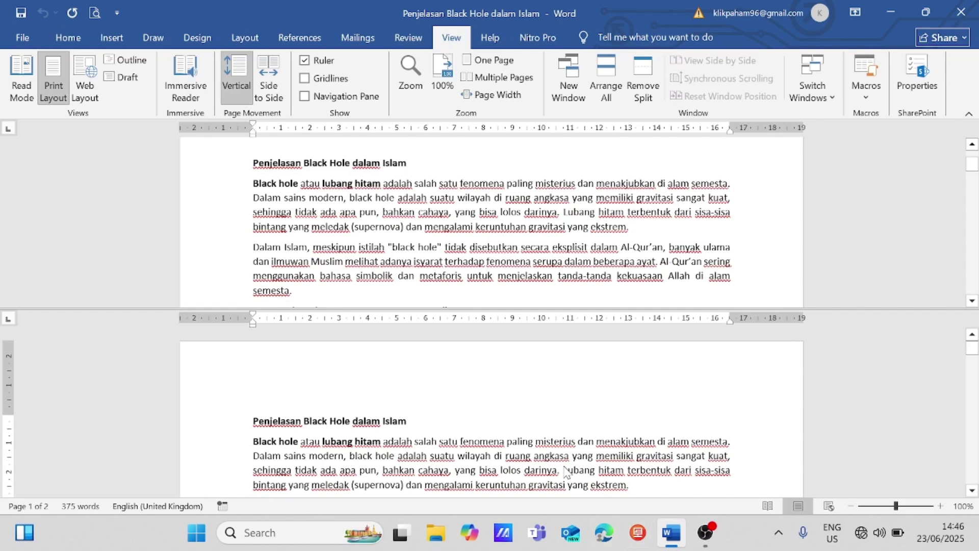
# Browse the document's later sections in the lower pane and remove the window split
pyautogui.scroll(-10, 573, 450)
pyautogui.scroll(-8, 573, 450)
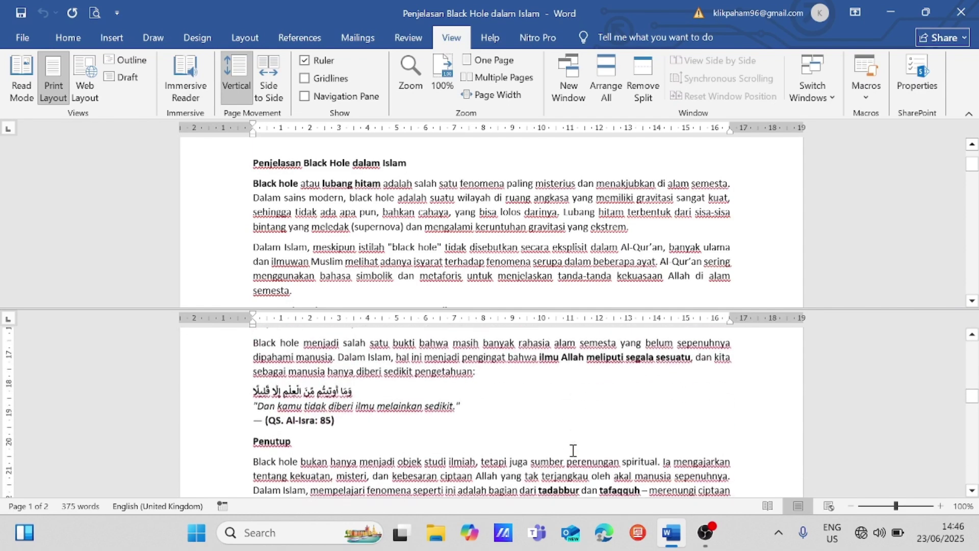
pyautogui.scroll(4, 574, 452)
pyautogui.scroll(1, 575, 453)
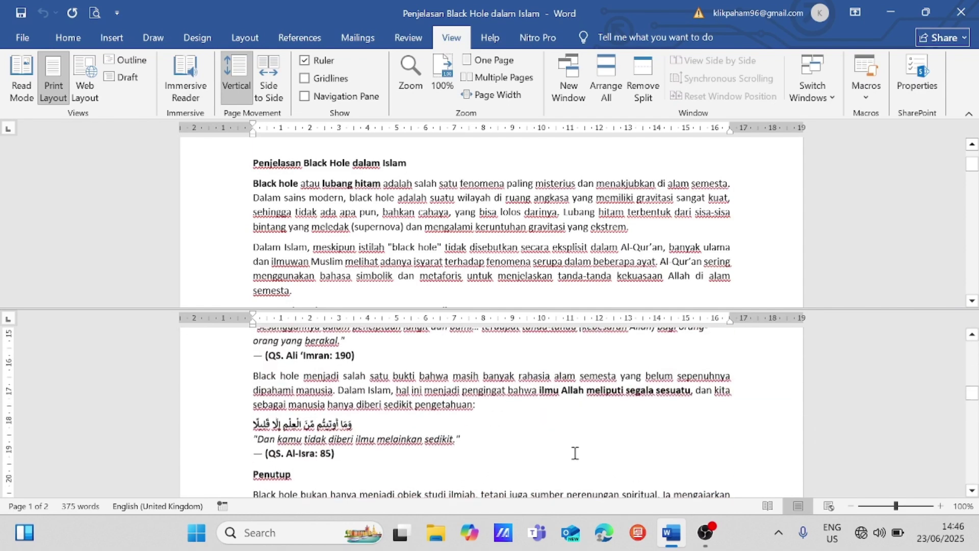
pyautogui.scroll(-1, 560, 454)
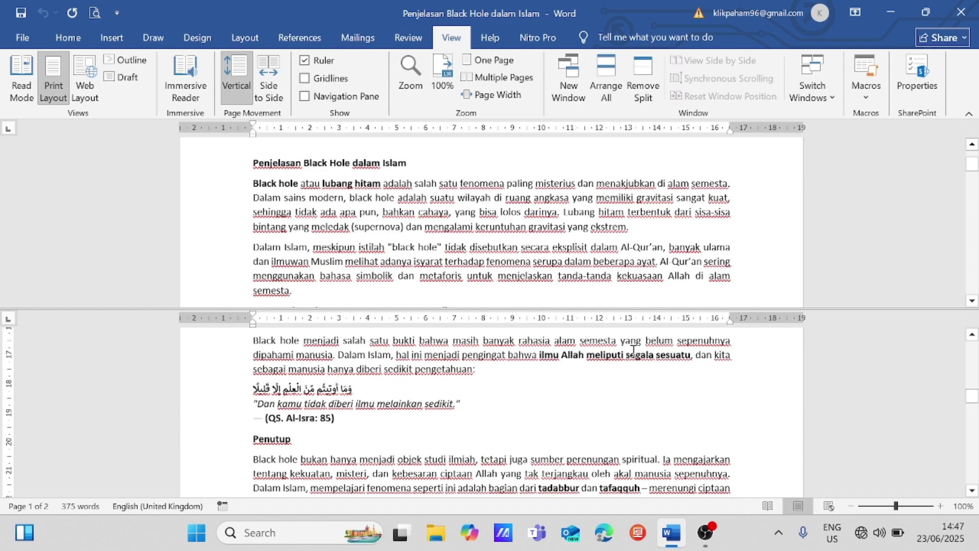
pyautogui.click(642, 81)
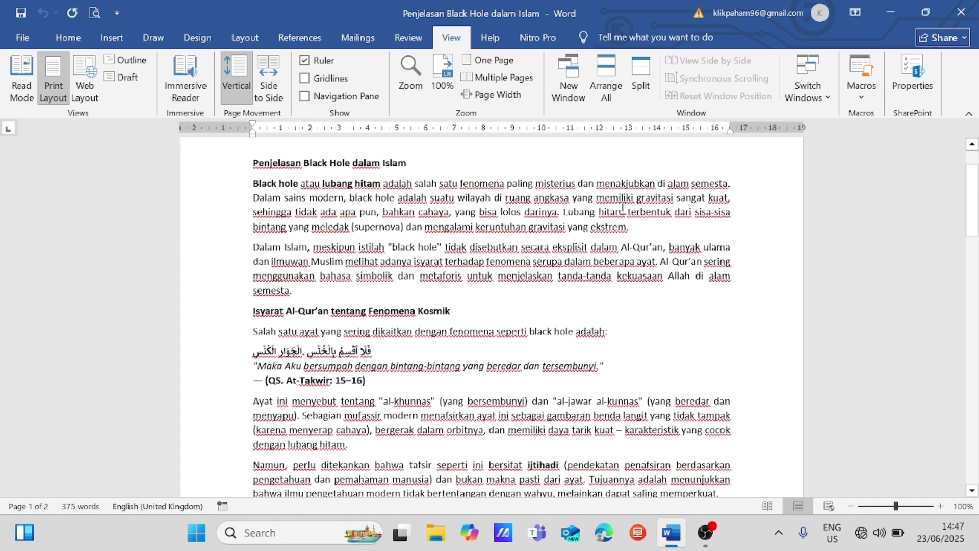
# Open the recent document TEKS from File Explorer, close Explorer and return to Penjelasan Black Hole dalam Islam in Word
pyautogui.click(431, 539)
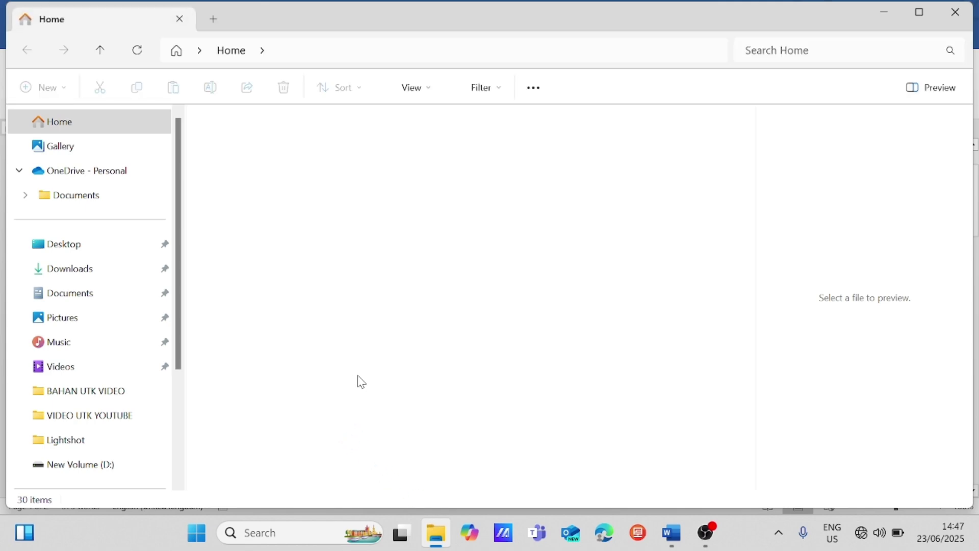
pyautogui.click(292, 490)
pyautogui.doubleClick(292, 491)
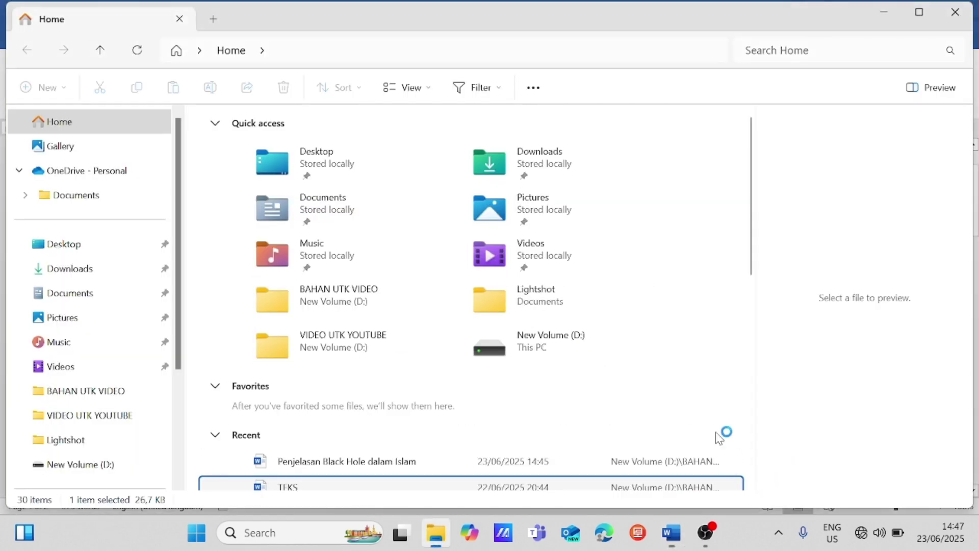
pyautogui.click(954, 16)
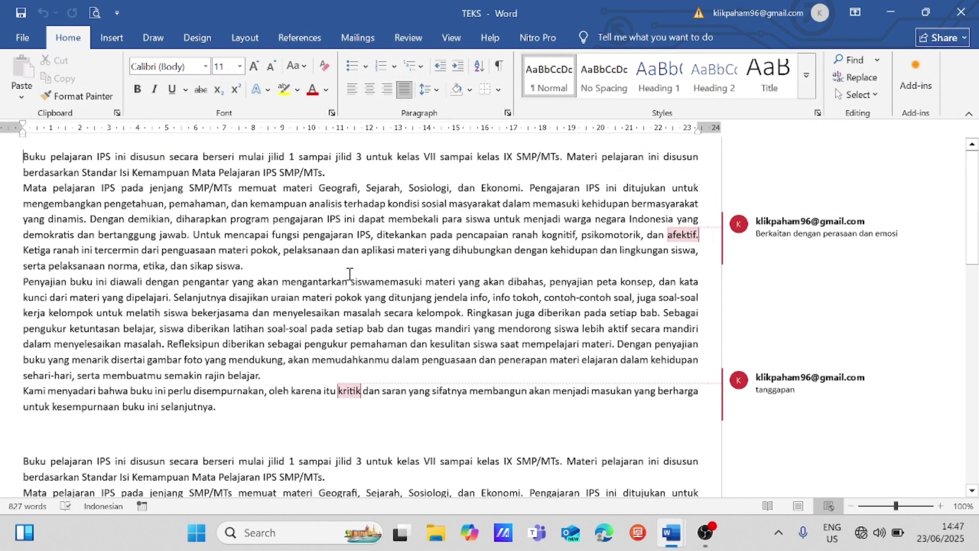
pyautogui.moveTo(672, 544)
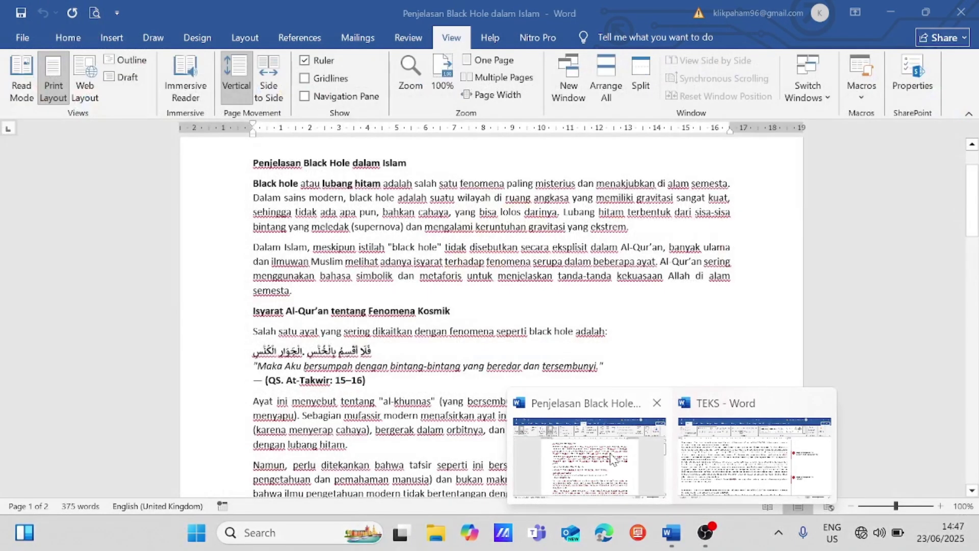
pyautogui.click(612, 453)
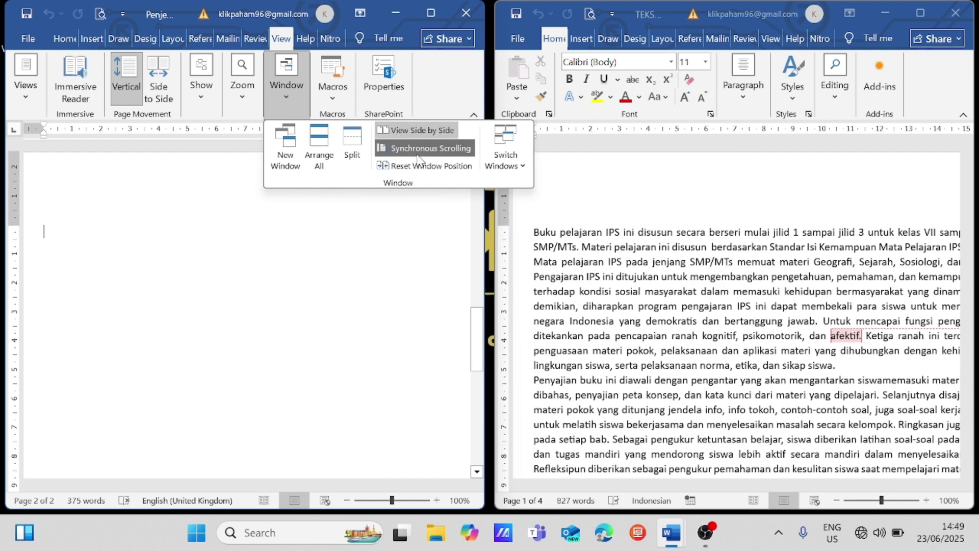
# Turn off Synchronous Scrolling for the side-by-side documents and scroll Penjelasan Black Hole dalam Islam on its own
pyautogui.click(430, 153)
pyautogui.scroll(-7, 655, 310)
pyautogui.scroll(10, 472, 407)
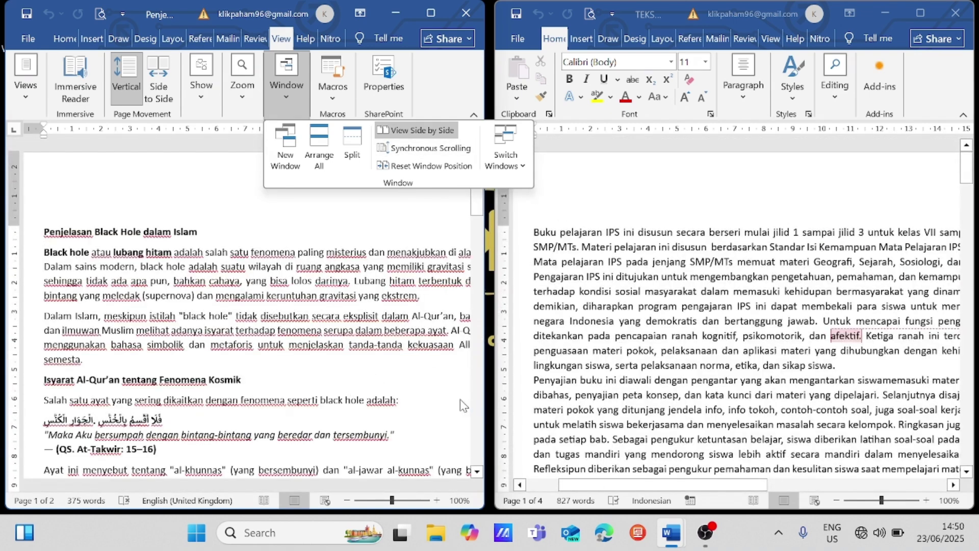
# Turn on Synchronous Scrolling and scroll both side-by-side documents together down and back to their beginnings
pyautogui.click(414, 152)
pyautogui.scroll(-10, 678, 367)
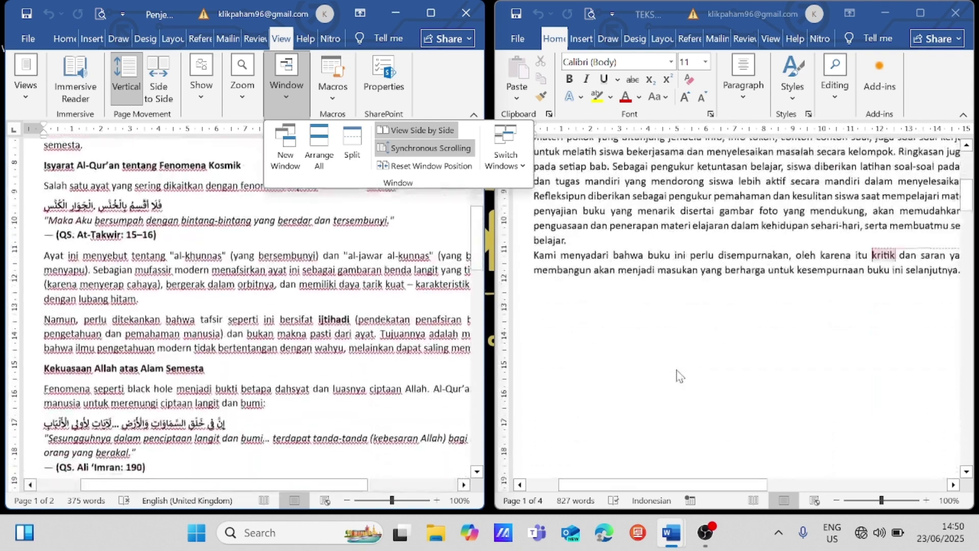
pyautogui.scroll(-10, 678, 377)
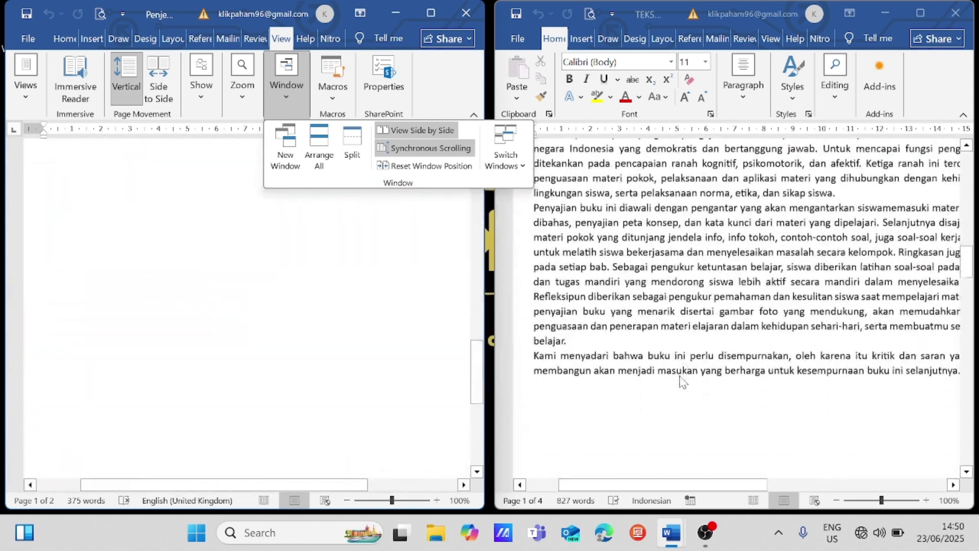
pyautogui.scroll(15, 683, 382)
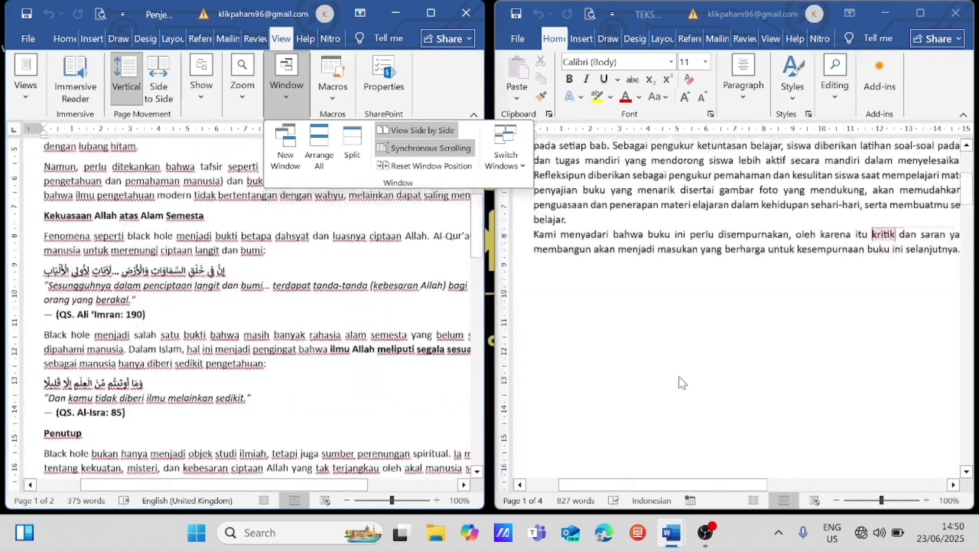
pyautogui.scroll(1, 682, 383)
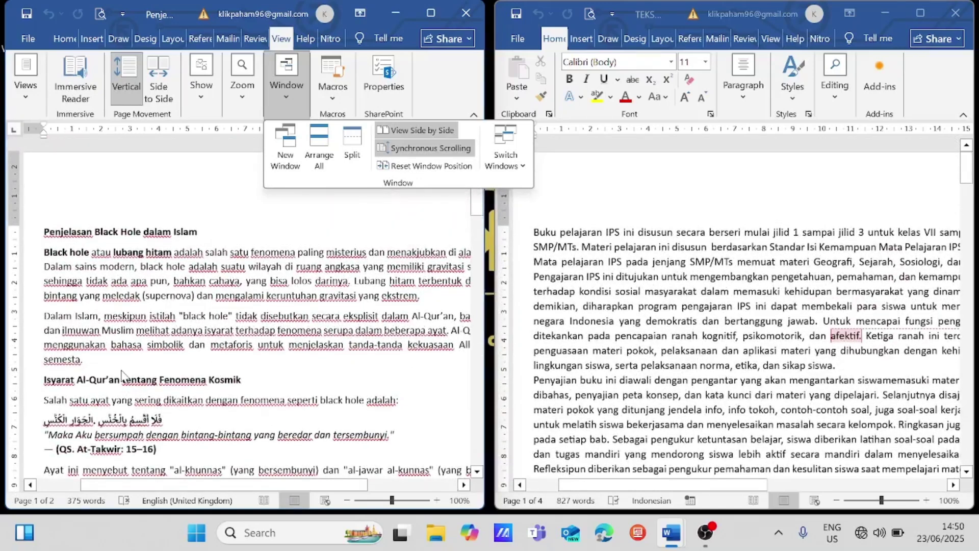
# Turn off Synchronous Scrolling again and maximize the Penjelasan Black Hole dalam Islam window
pyautogui.click(410, 149)
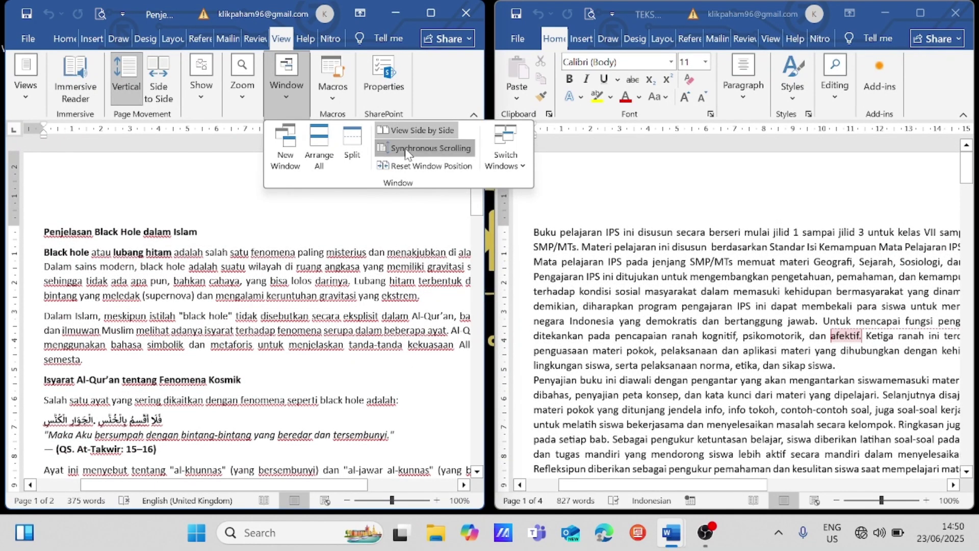
pyautogui.scroll(-4, 713, 318)
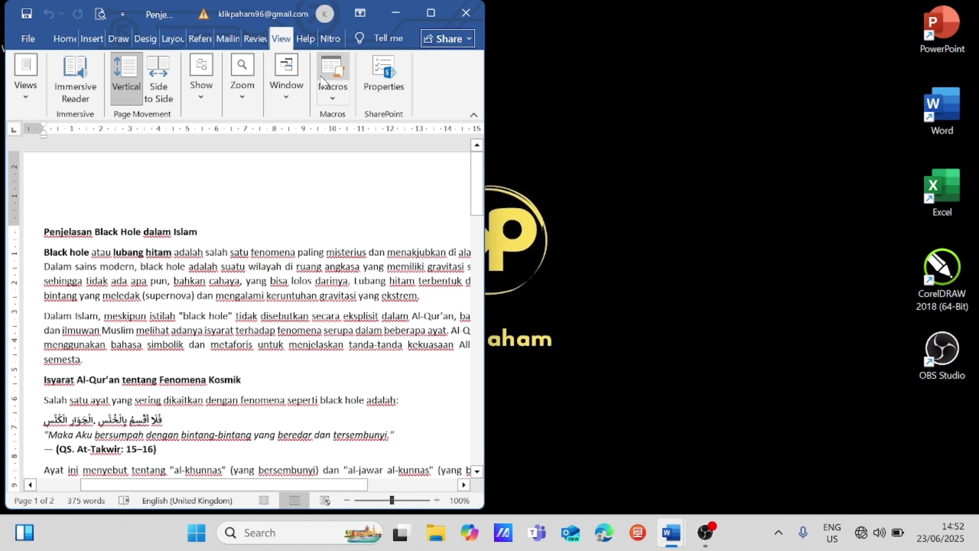
pyautogui.click(440, 12)
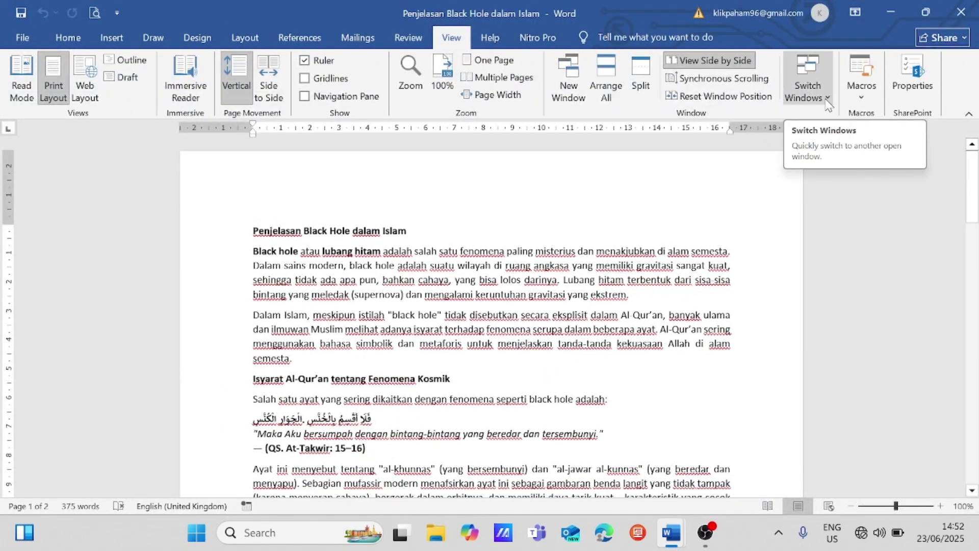
# Use Switch Windows to go to the TEKS document and back to Penjelasan Black Hole dalam Islam
pyautogui.click(827, 101)
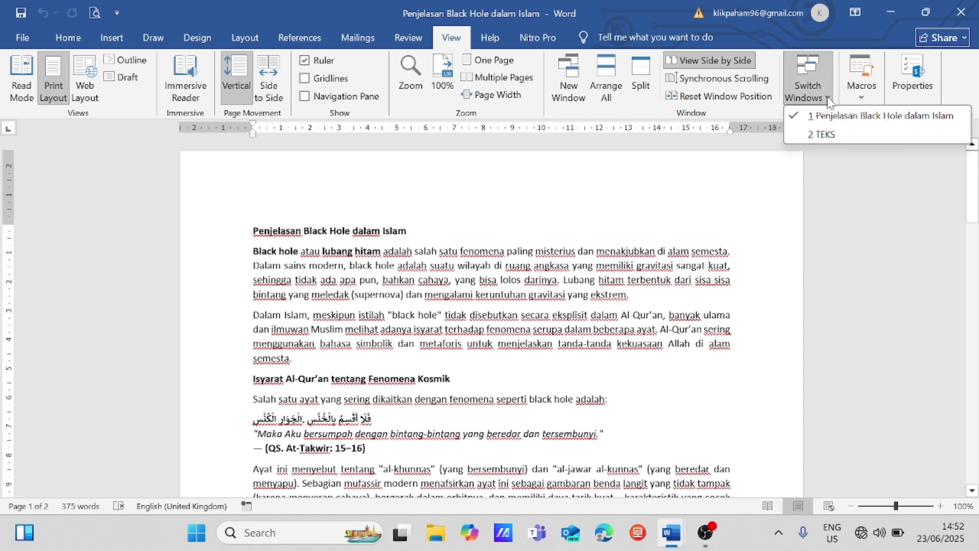
pyautogui.click(840, 133)
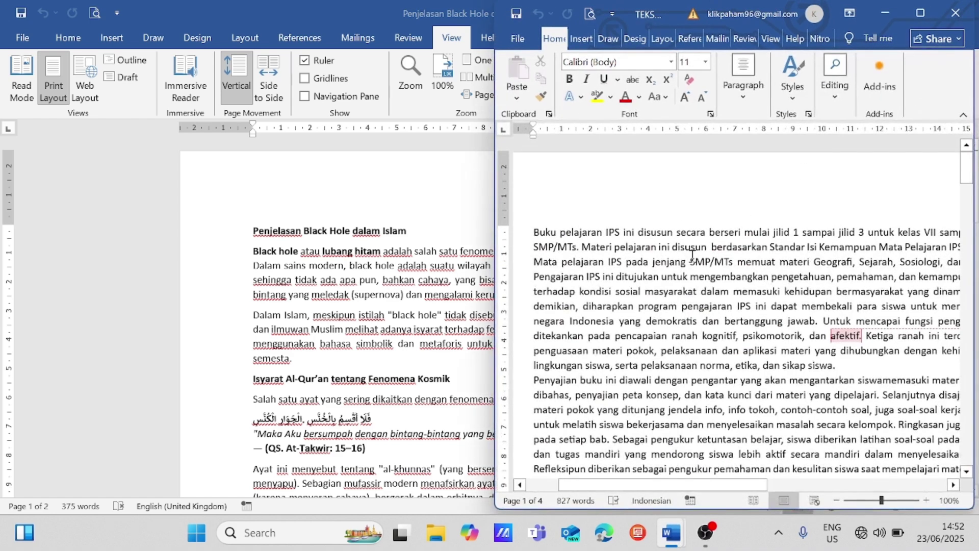
pyautogui.click(771, 38)
pyautogui.click(776, 82)
pyautogui.click(946, 148)
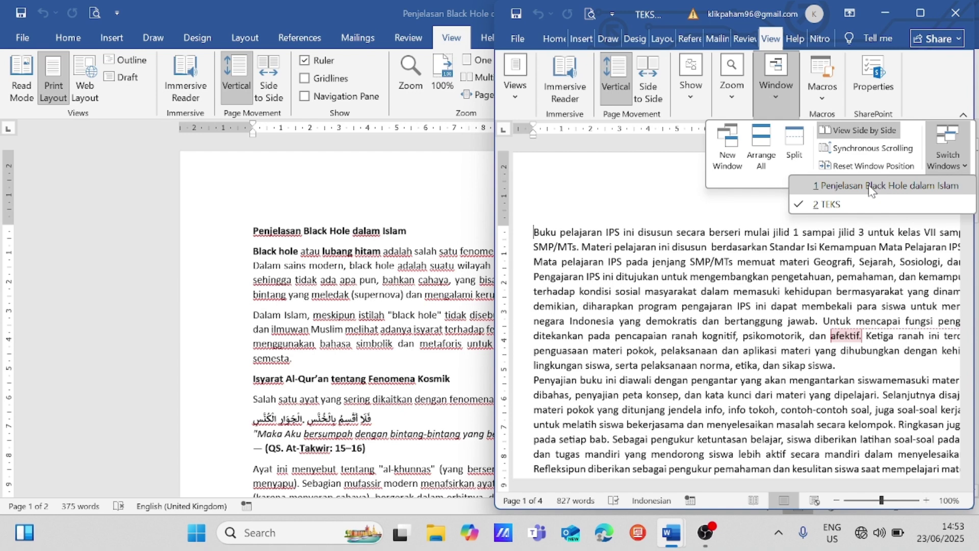
pyautogui.click(871, 186)
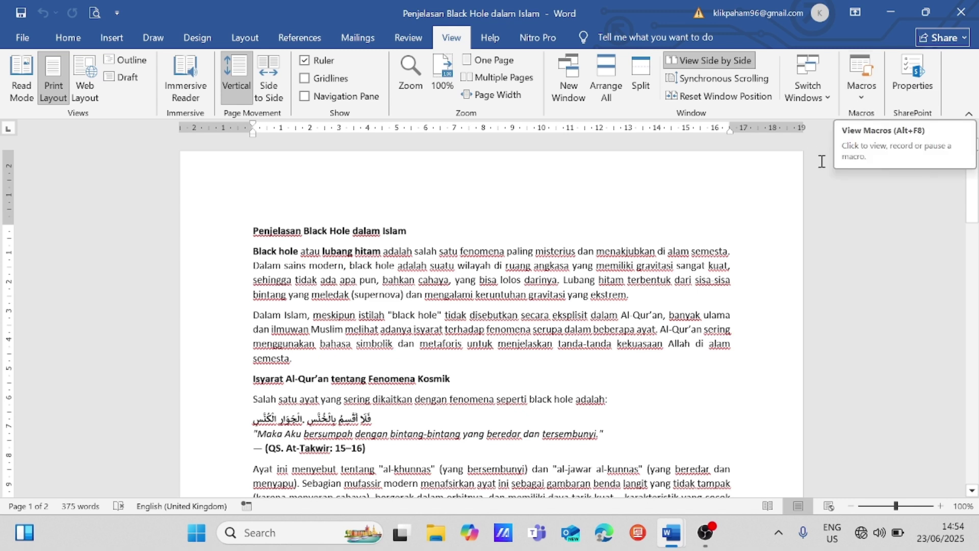
# View the document's properties on the Info page and return to the document
pyautogui.click(919, 81)
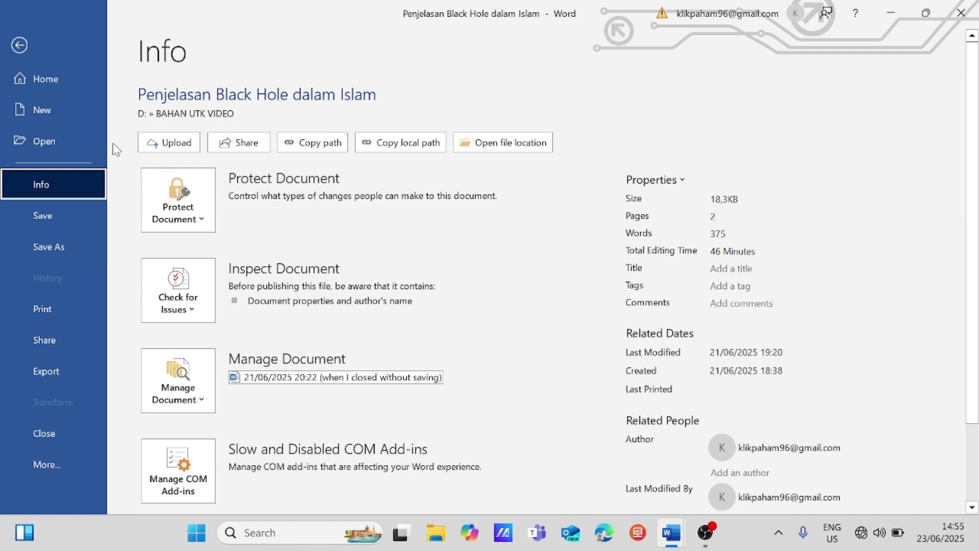
pyautogui.click(15, 45)
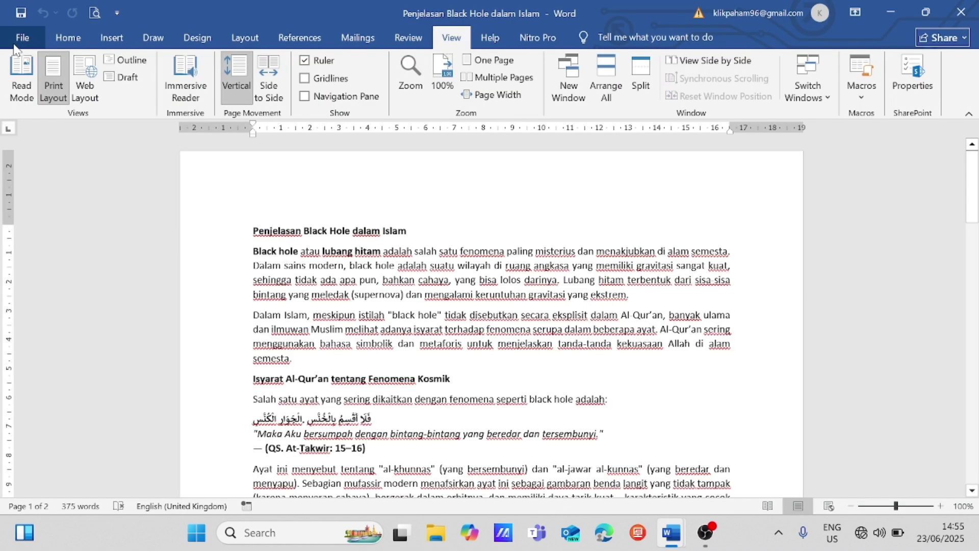